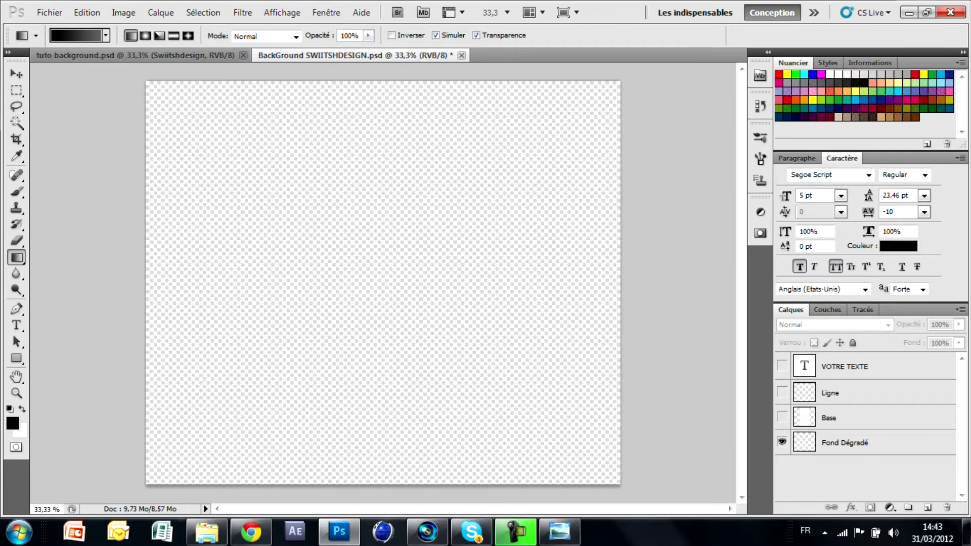
Step: Fill the Fond Dégradé layer with a vertical linear gradient running from black at the canvas bottom to dark grey at the top
click(872, 442)
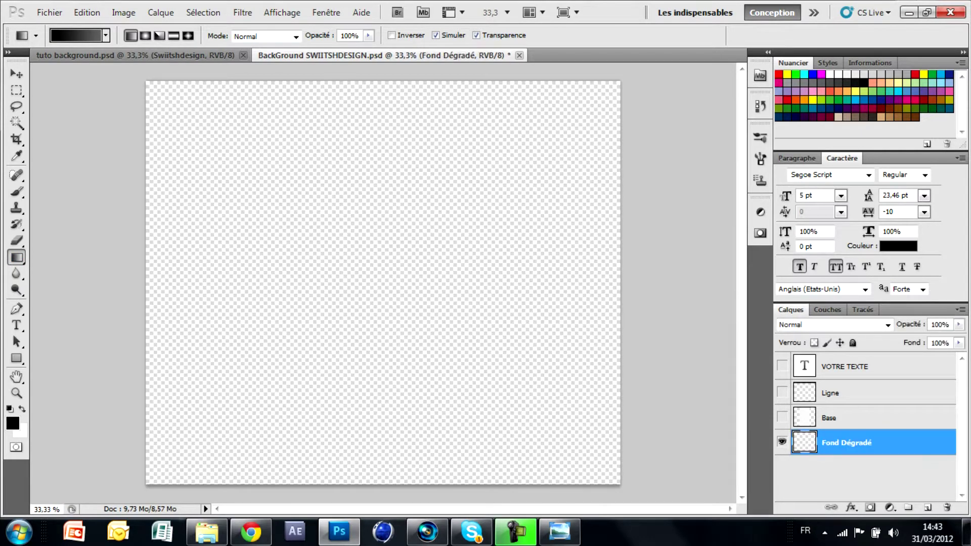
drag(364, 476, 365, 93)
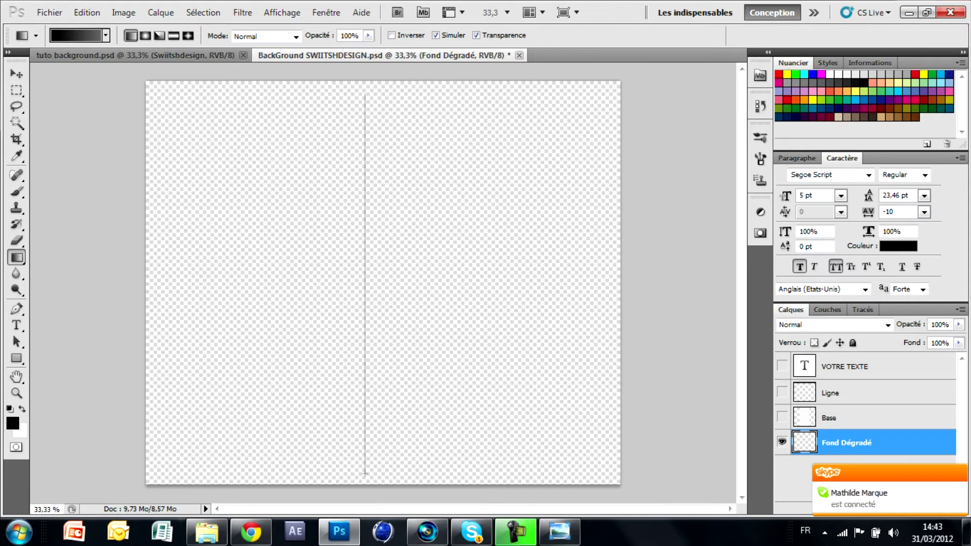
drag(365, 87, 365, 87)
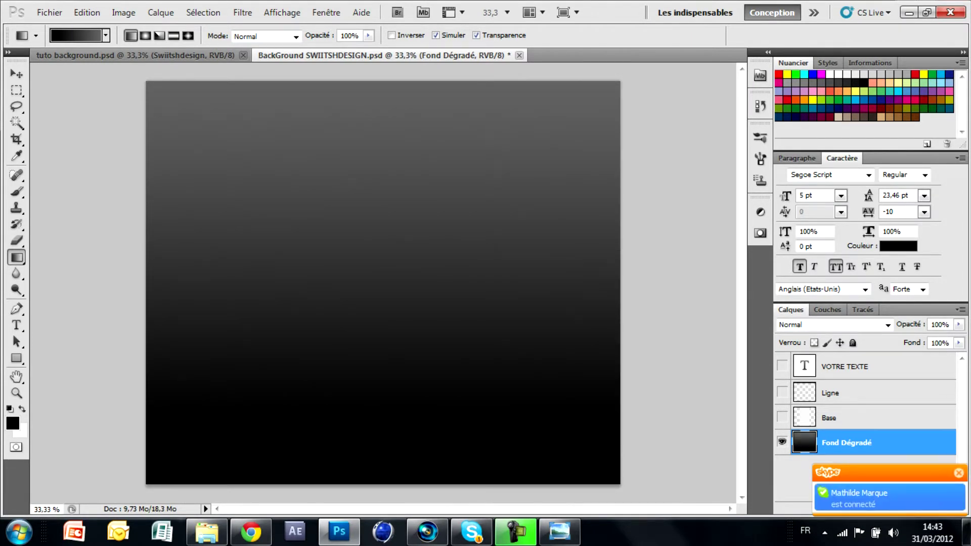
Step: Make the Base, Ligne and VOTRE TEXTE layers visible
click(782, 417)
click(782, 392)
click(782, 366)
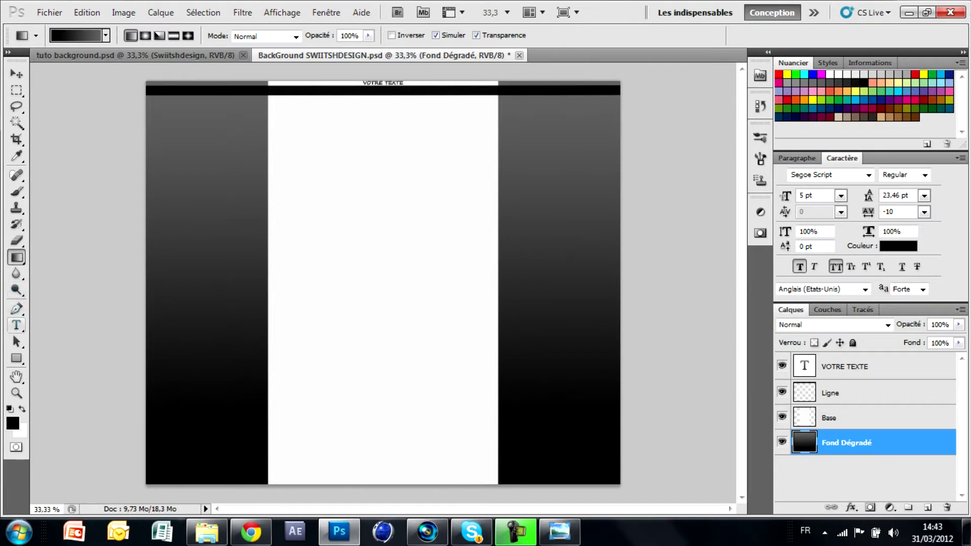
Step: Replace the VOTRE TEXTE placeholder above the black line with SWIITSHDESIGNE
click(17, 325)
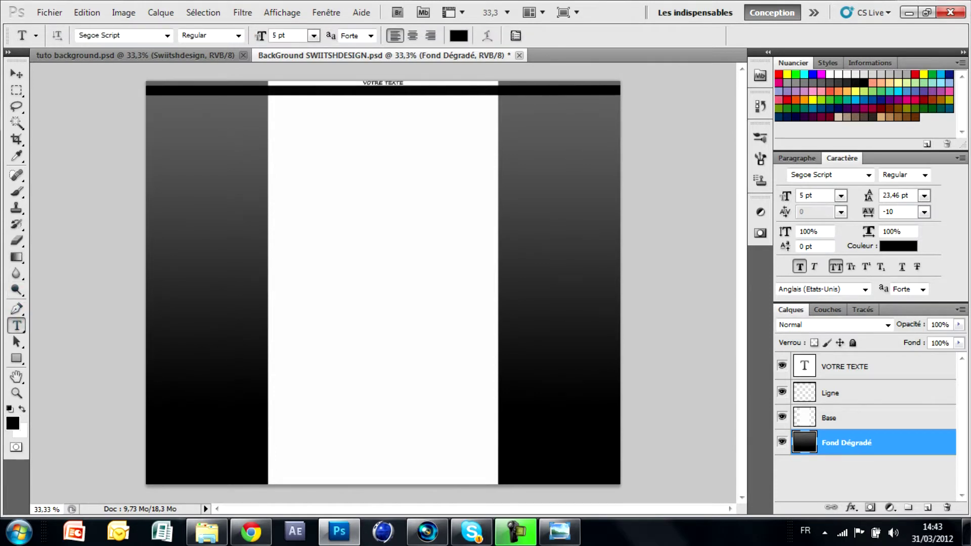
drag(363, 83, 403, 83)
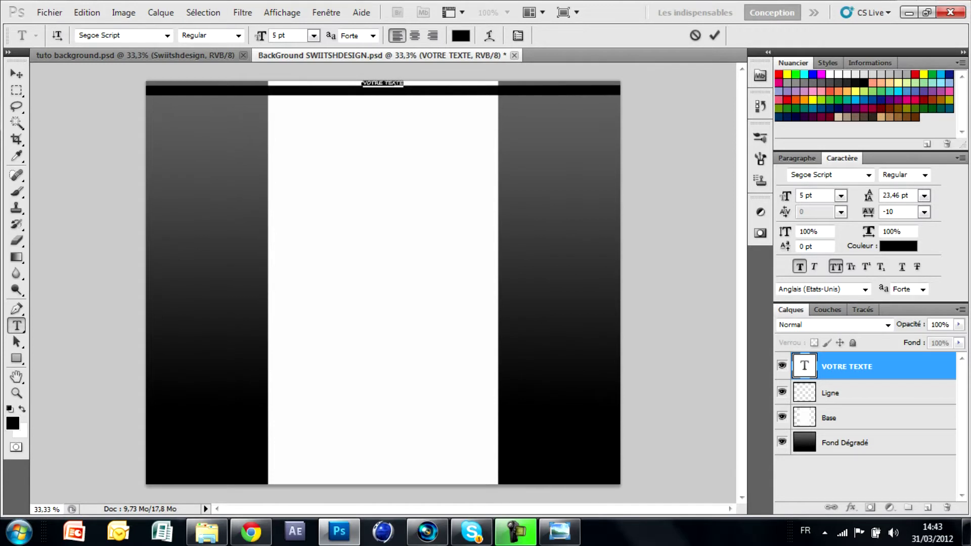
text(Swiitshdesign)
key(ctrl+a)
Step: Set the SWIITSHDESIGNE title's font to Xirod and shift the title slightly to the left
click(868, 174)
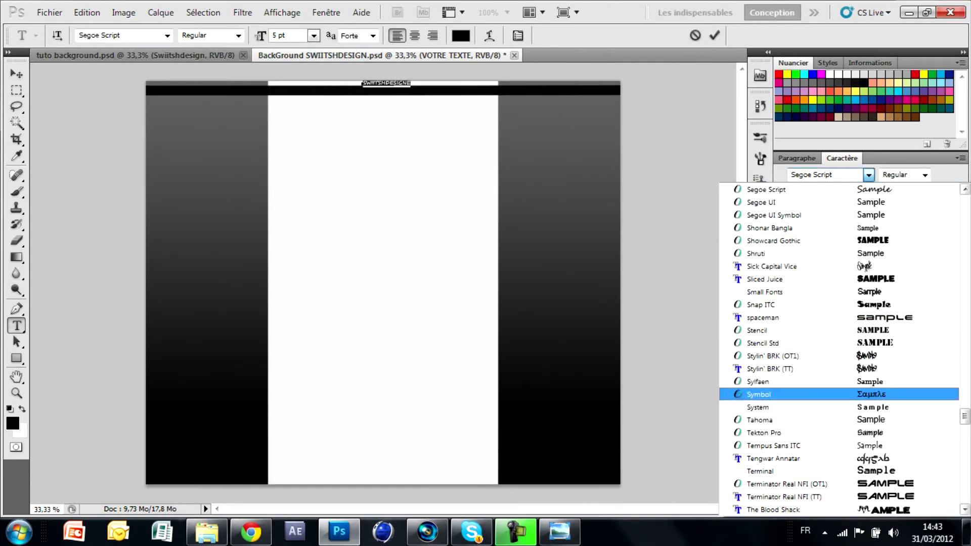
drag(964, 416, 964, 447)
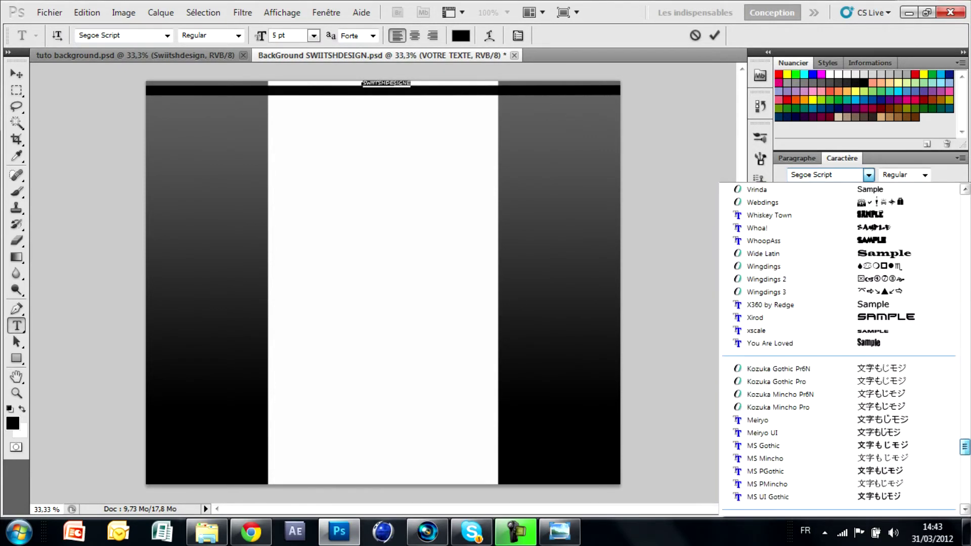
click(768, 318)
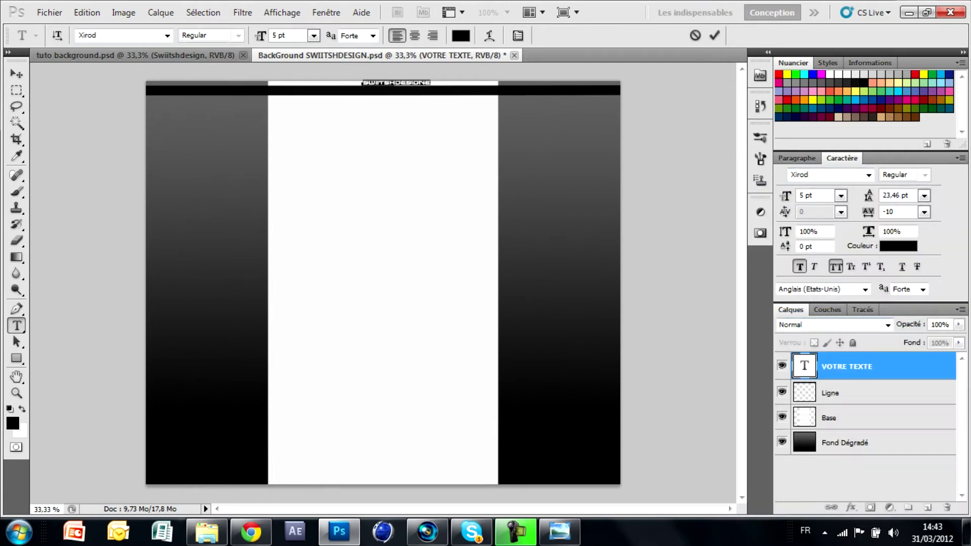
click(16, 74)
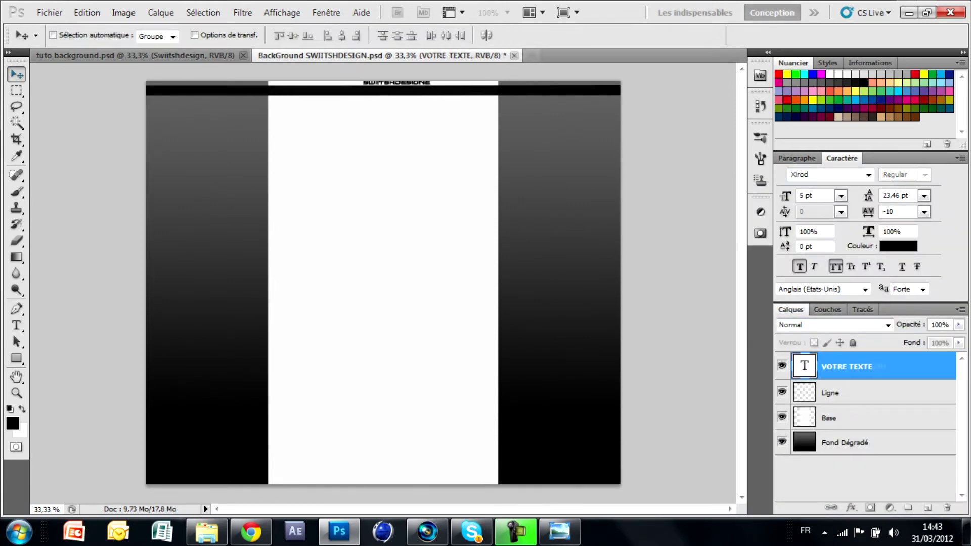
drag(397, 83, 389, 83)
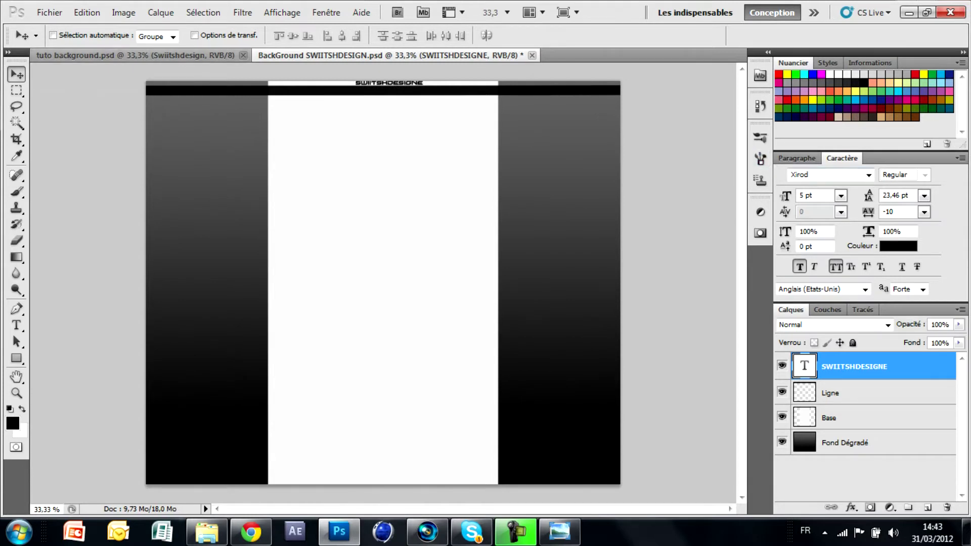
Step: Set the letter tracking of the SWIITSHDESIGNE title to 400
key(t)
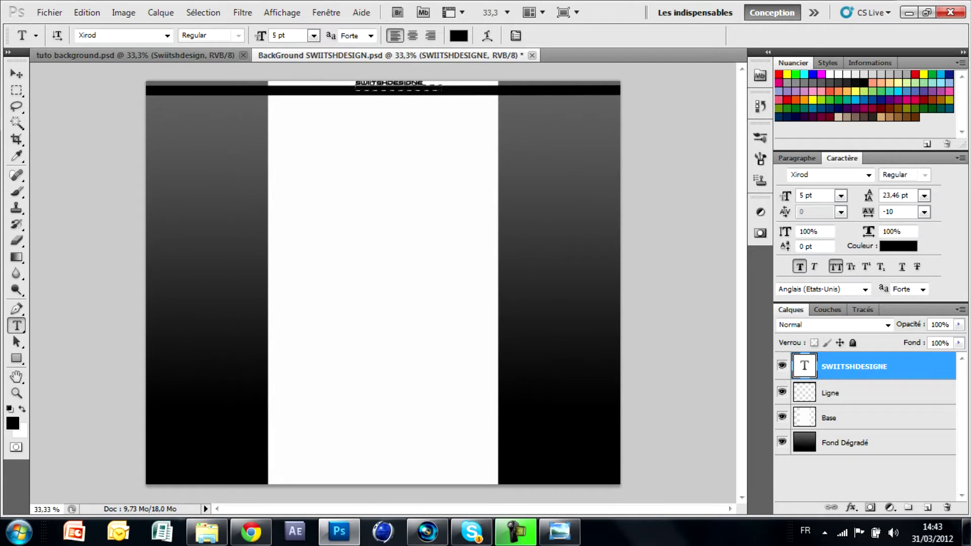
drag(356, 85, 442, 90)
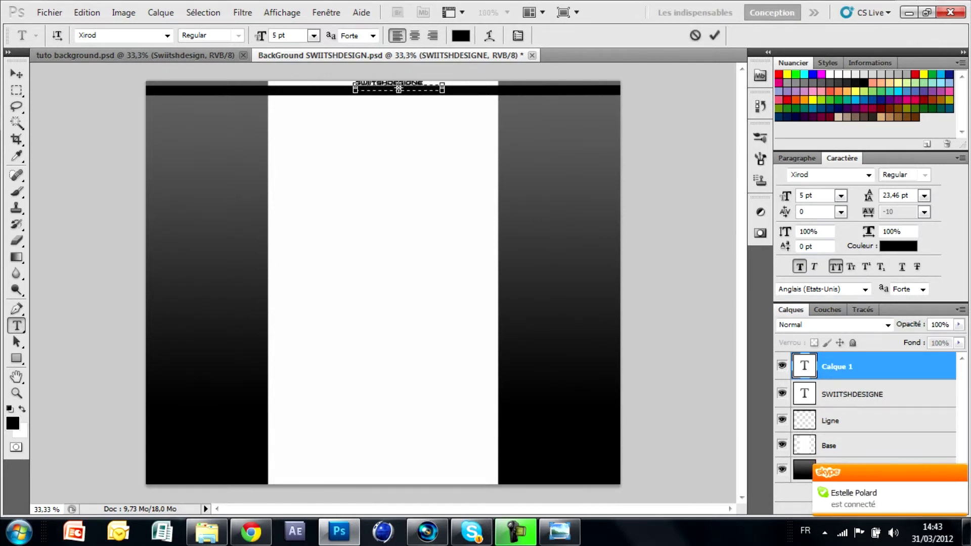
key(Escape)
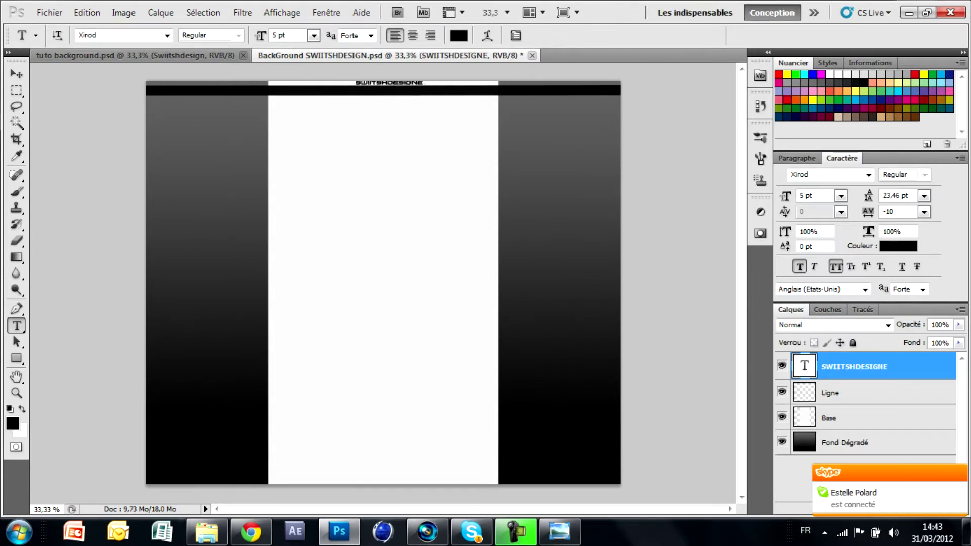
double_click(354, 84)
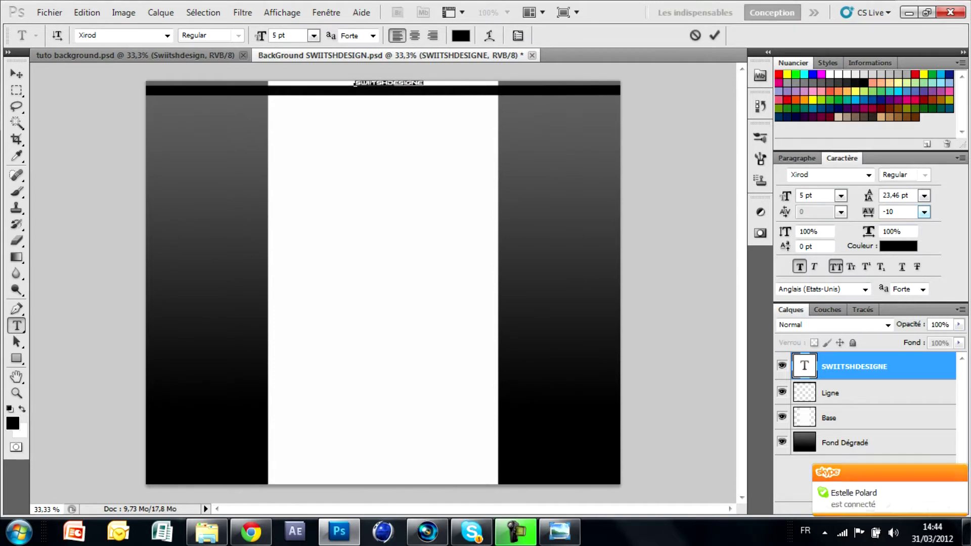
click(924, 212)
click(911, 442)
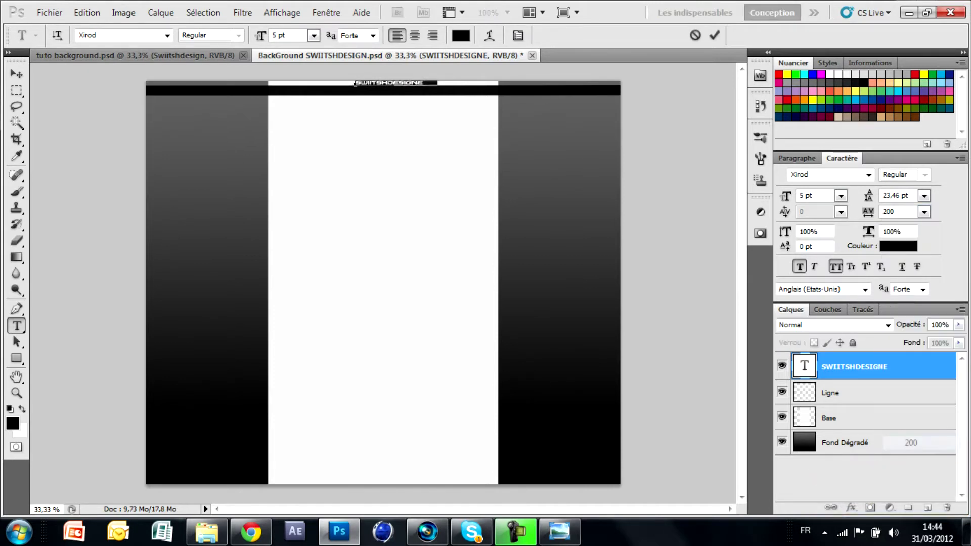
key(Return)
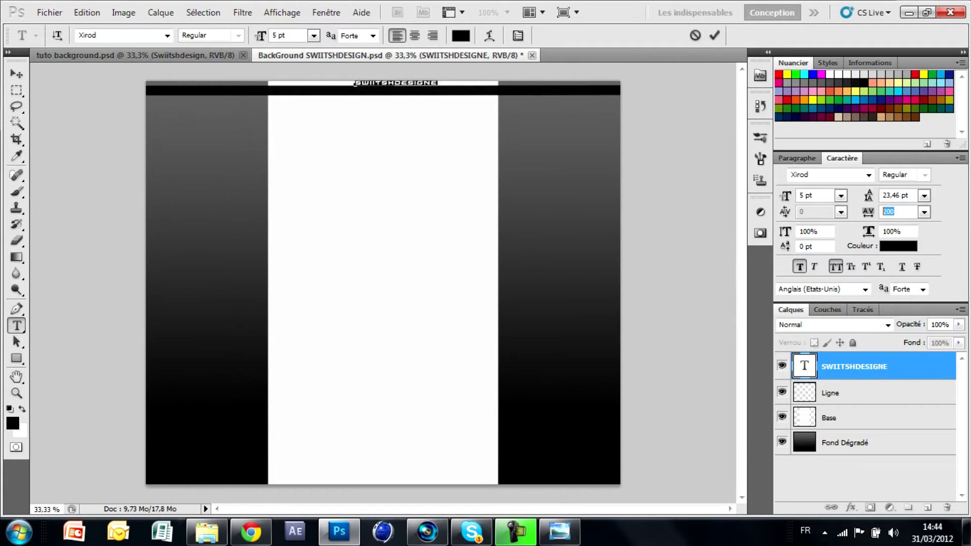
text(400)
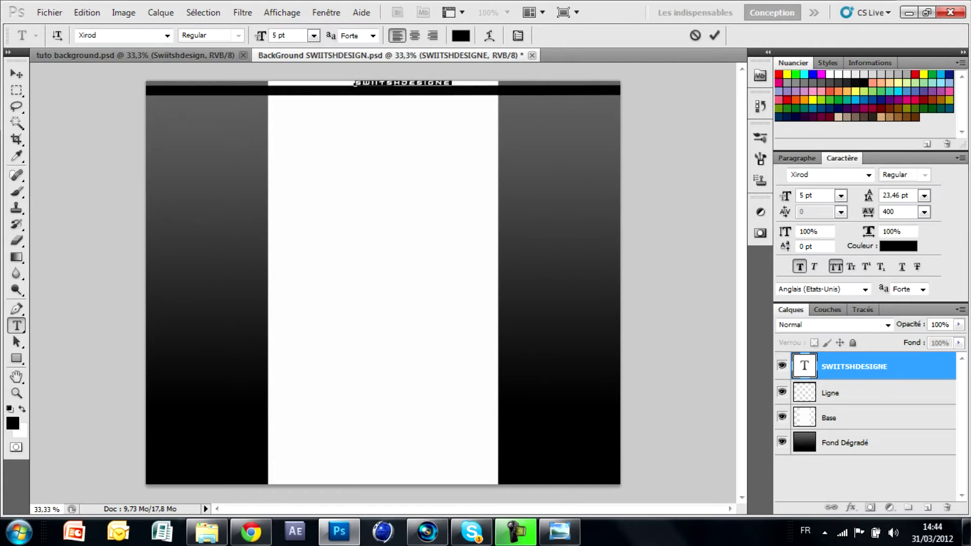
Step: Nudge the widened SWIITSHDESIGNE title to the left until it is centred over the white column
click(16, 74)
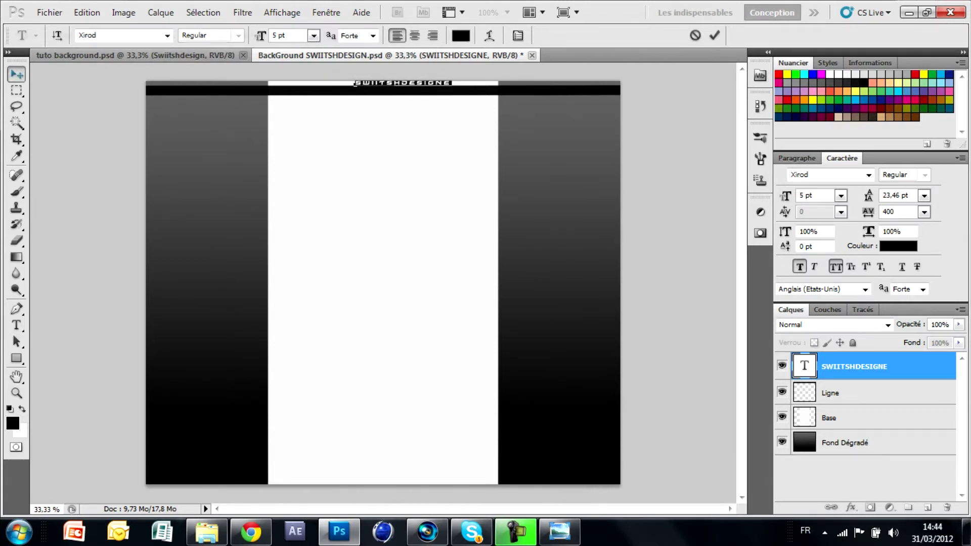
key(shift+Left)
key(shift+Left)
key(shift+Left)
key(shift+Left)
key(shift+Left)
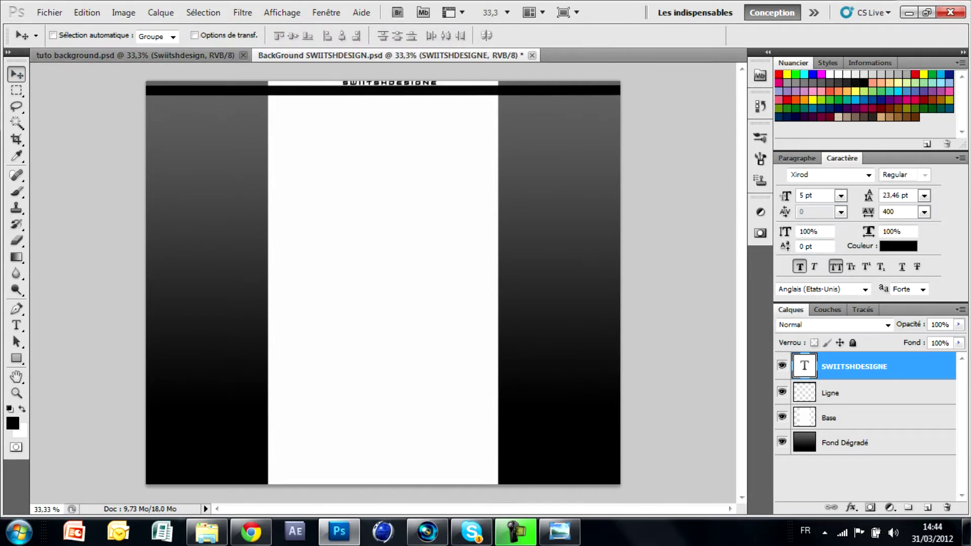
key(shift+Left)
key(shift+Left)
key(shift+Left)
key(shift+Left)
Step: Consult the TemplateNewYoutube V2 image in the Windows photo viewer and add vertical text reading "designer" on the left dark band of the Photoshop canvas
click(560, 531)
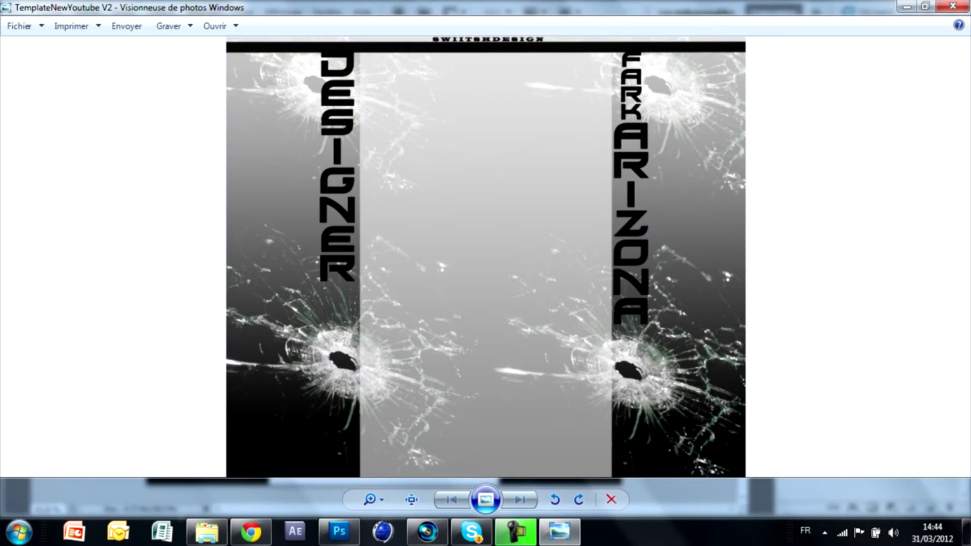
click(907, 6)
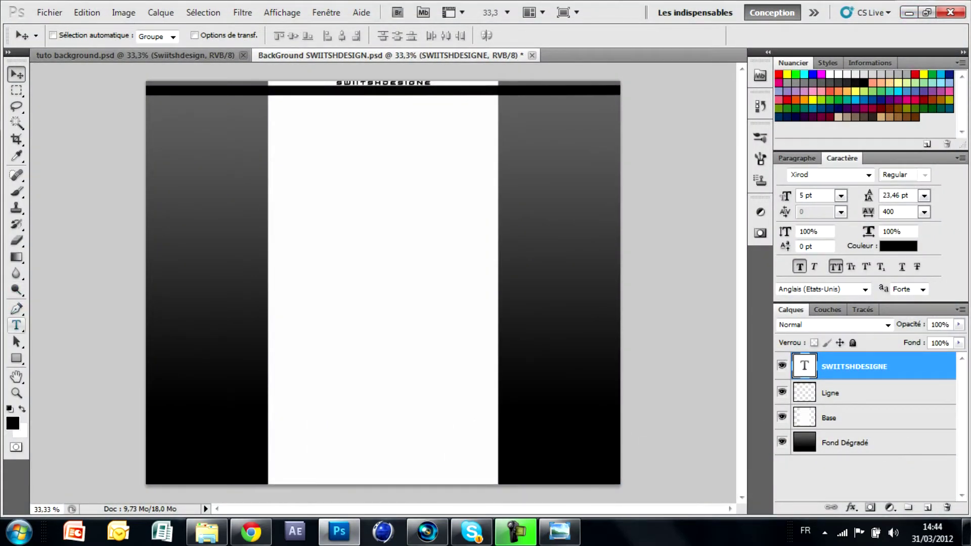
click(17, 326)
click(222, 222)
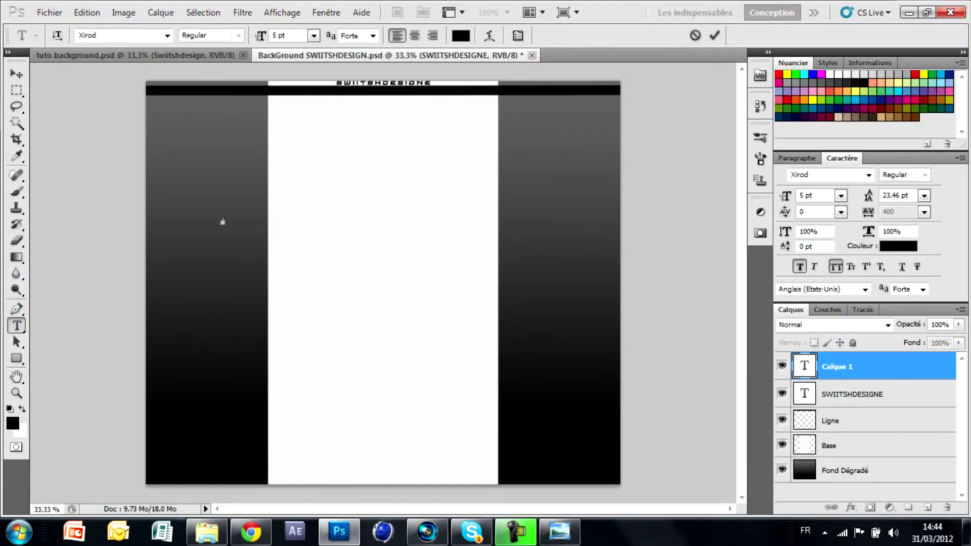
text(SWSIGNER)
click(160, 13)
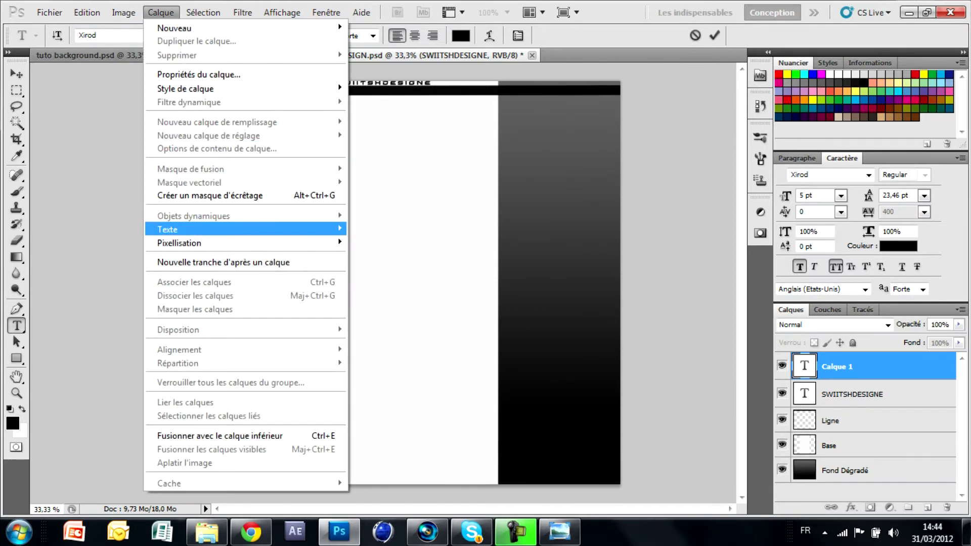
mouse_move(202, 229)
click(374, 275)
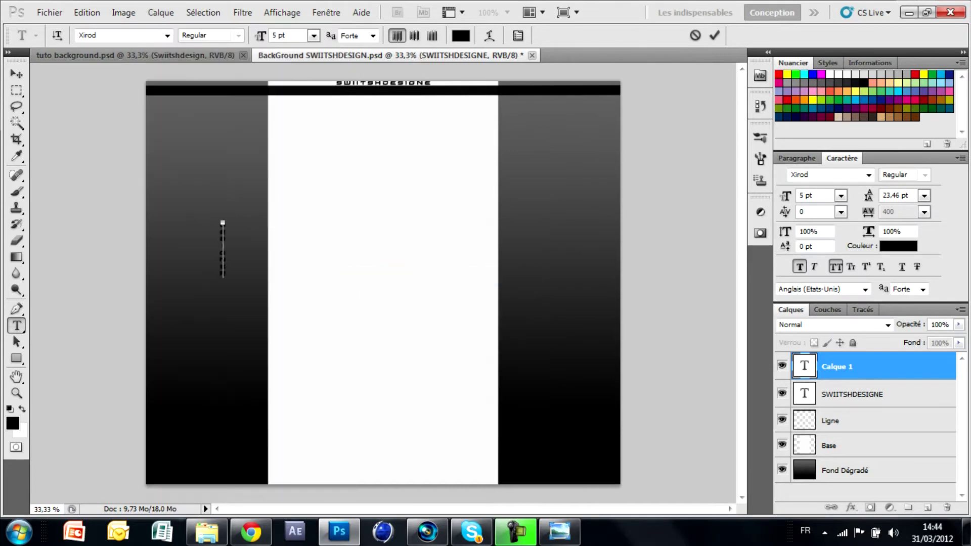
Step: Set the vertical designer text to 30 pt with tracking 0 and place it against the white column's left edge, just below the black line
drag(223, 223, 223, 278)
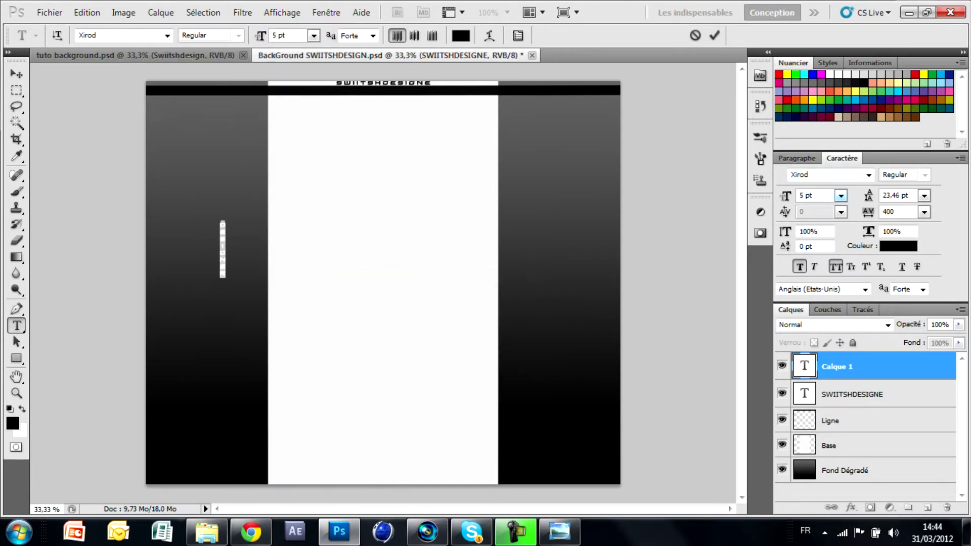
click(841, 195)
click(815, 373)
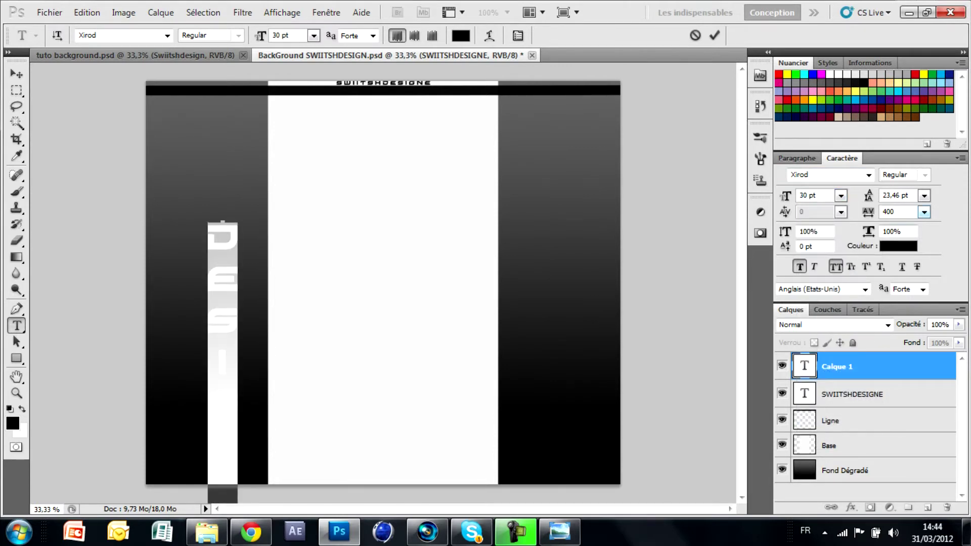
click(924, 212)
click(903, 324)
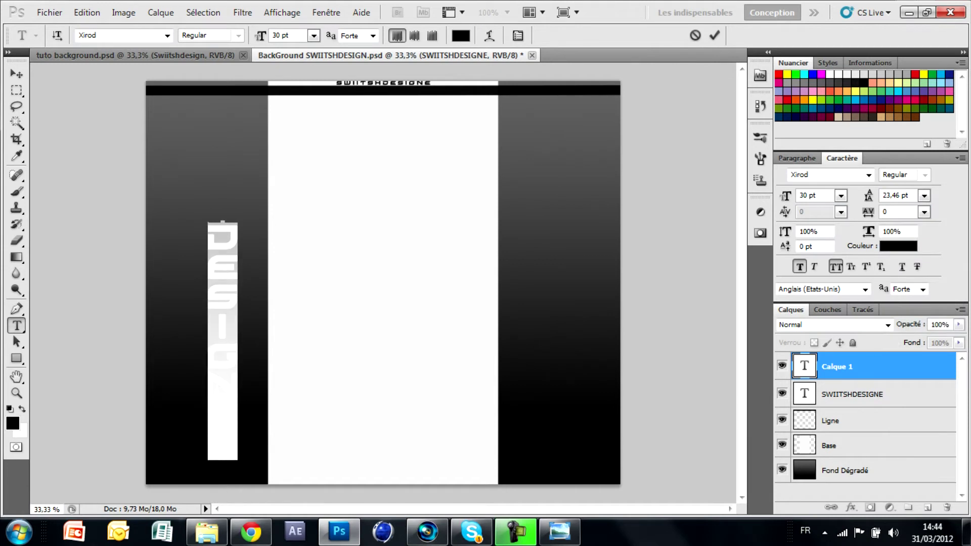
click(17, 73)
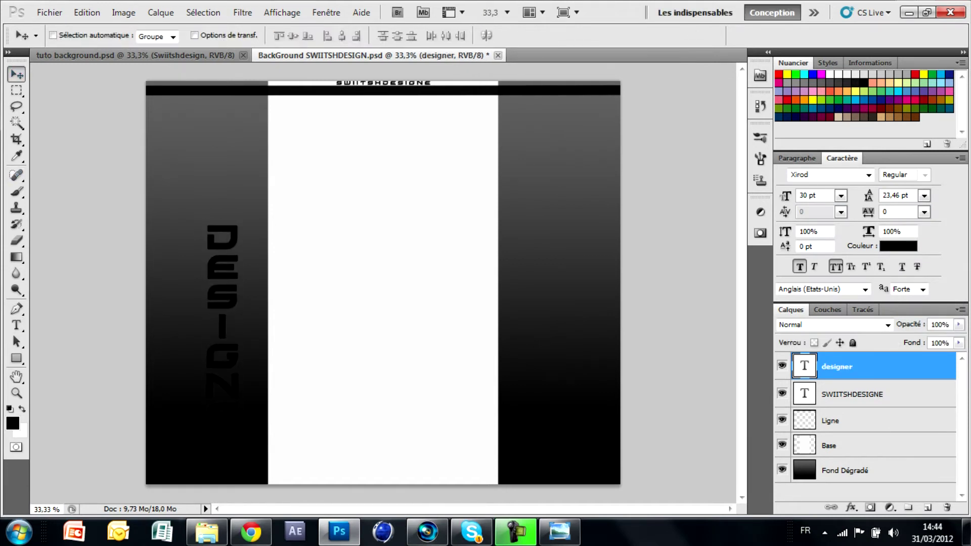
drag(212, 376, 241, 248)
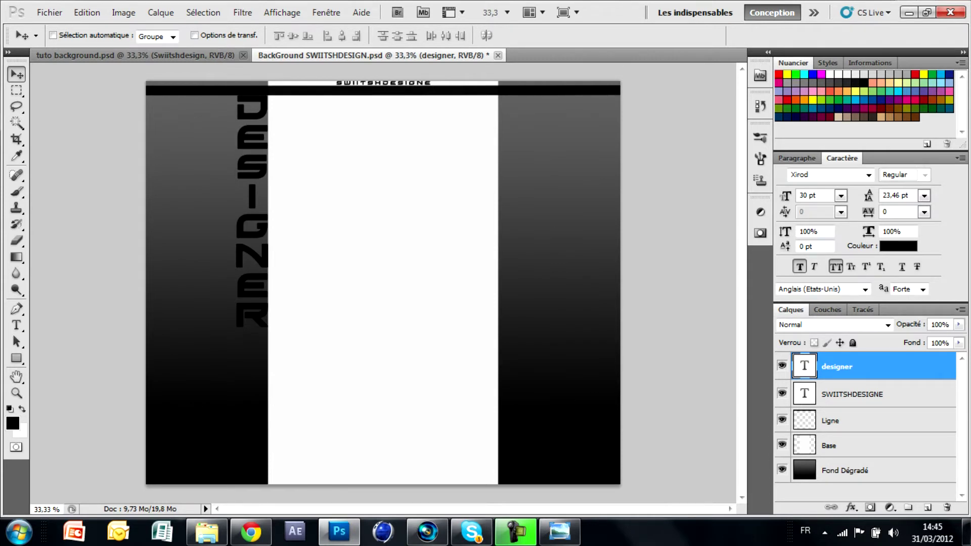
Step: Add a new horizontal text layer reading FARKARIZONA in 30 pt Xirod, starting on the left dark band
click(16, 325)
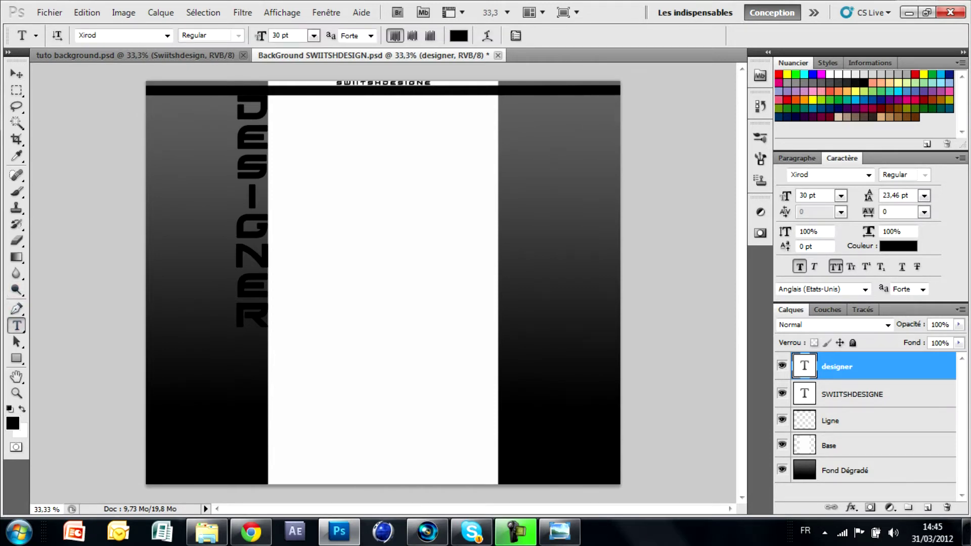
click(213, 304)
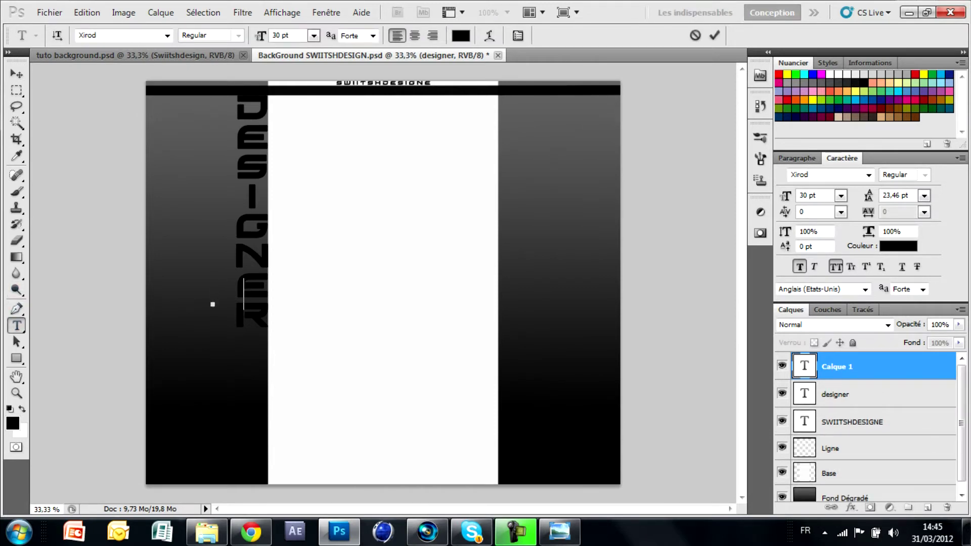
text(FARK A)
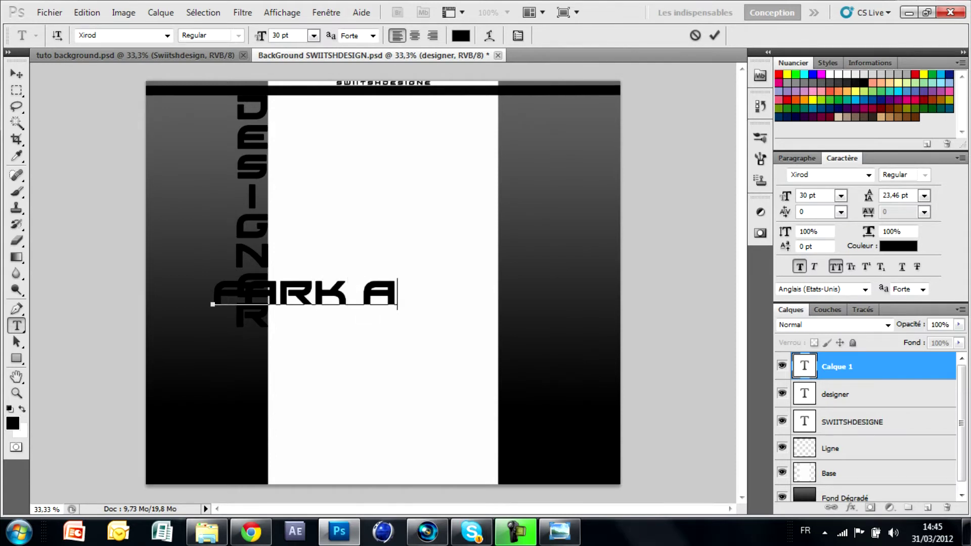
text(R)
key(BackSpace)
key(BackSpace)
key(BackSpace)
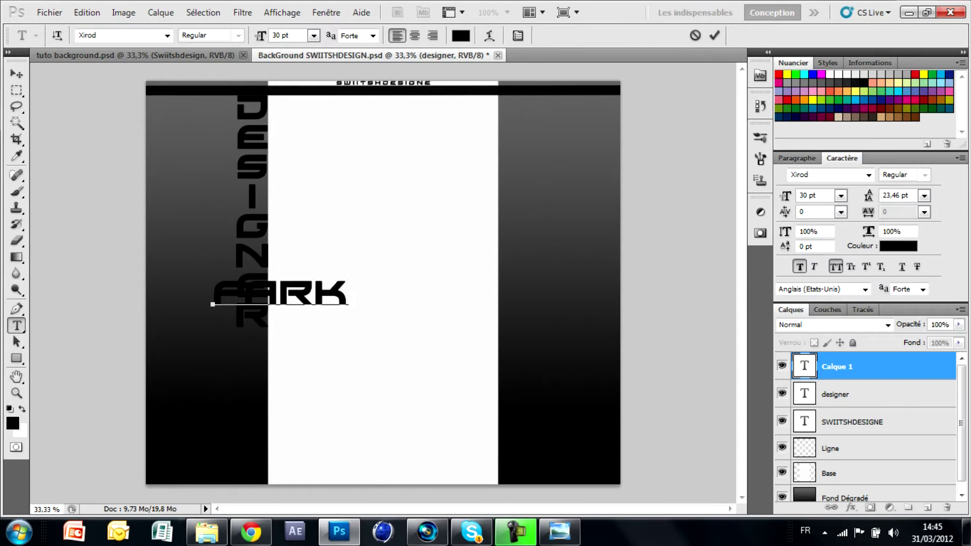
text(ARIZONA)
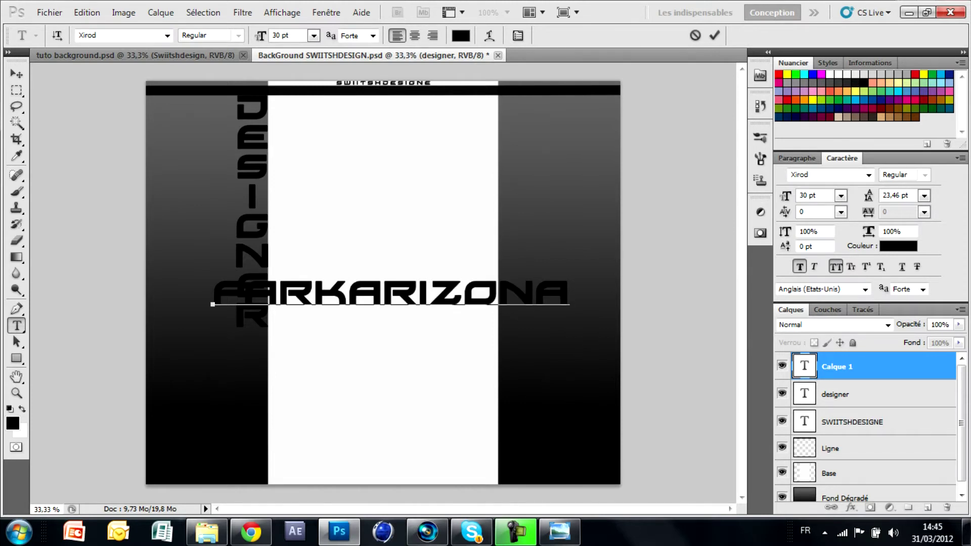
Step: Reduce the first four letters, FARK, of the FARKARIZONA text to 18 pt
key(Home)
key(shift+Right)
key(shift+Right)
key(shift+Right)
key(shift+Right)
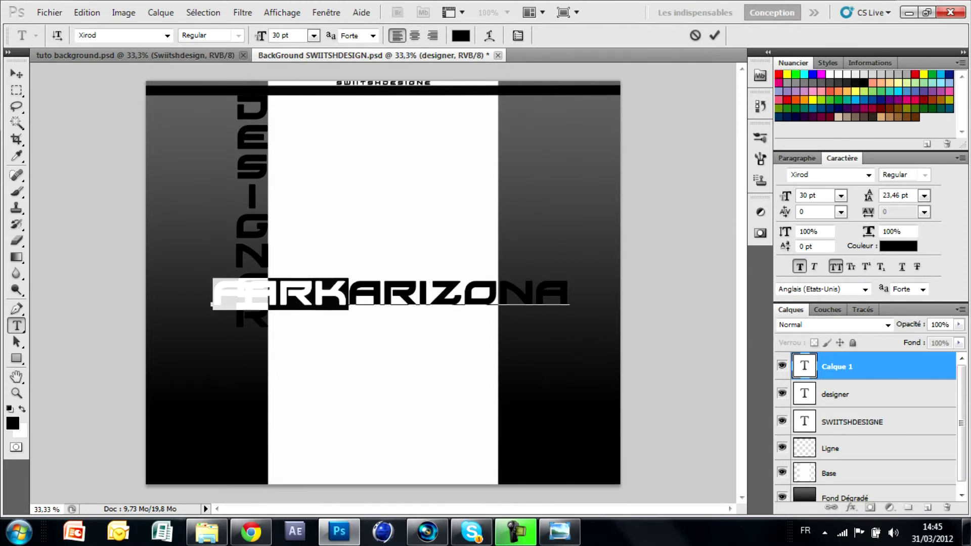
click(841, 196)
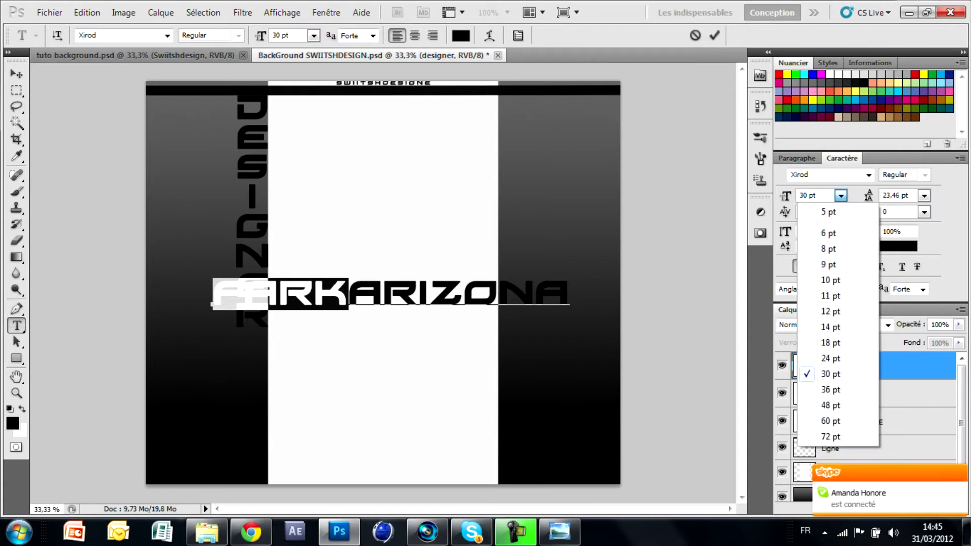
click(829, 343)
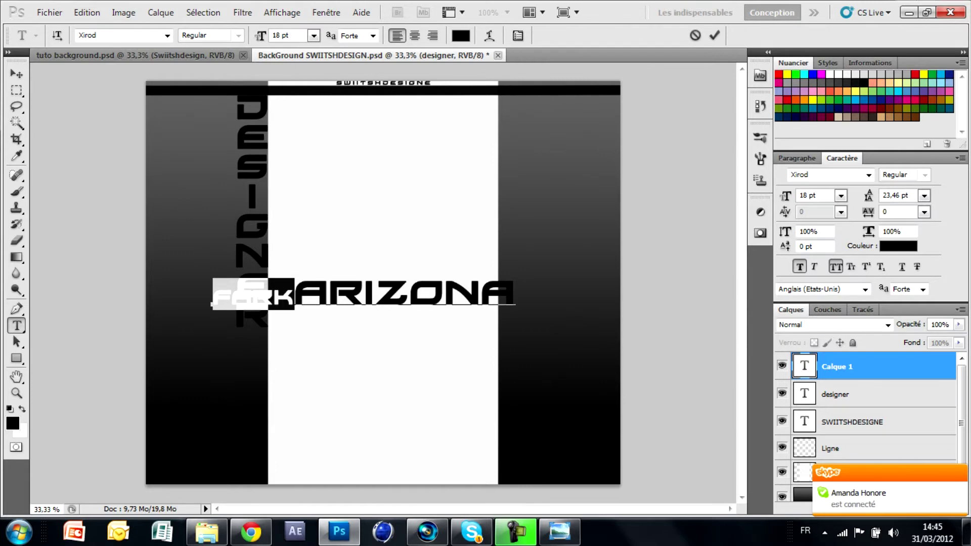
Step: Make the FARKARIZONA text vertical and place it against the white column's right edge, just below the black line
click(160, 12)
mouse_move(242, 229)
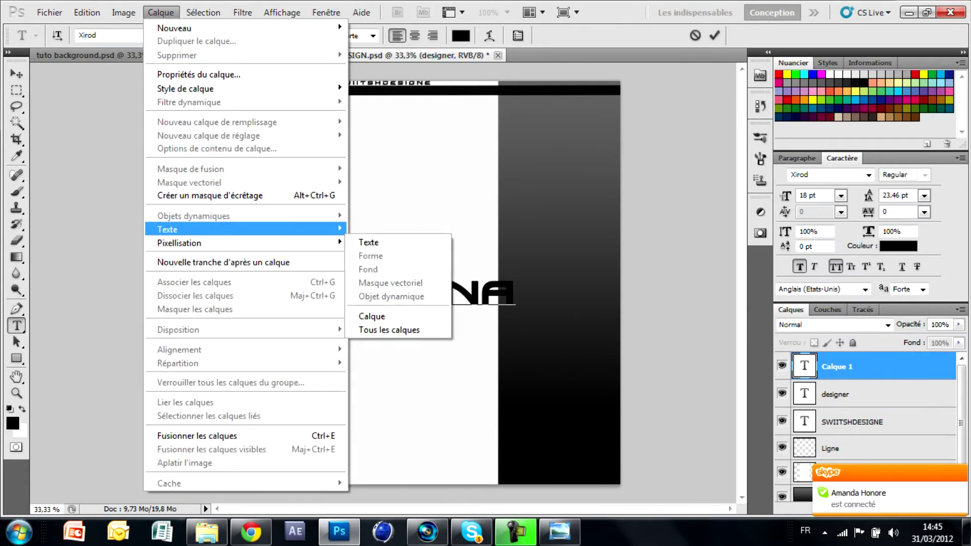
click(394, 273)
click(17, 73)
drag(212, 344, 514, 134)
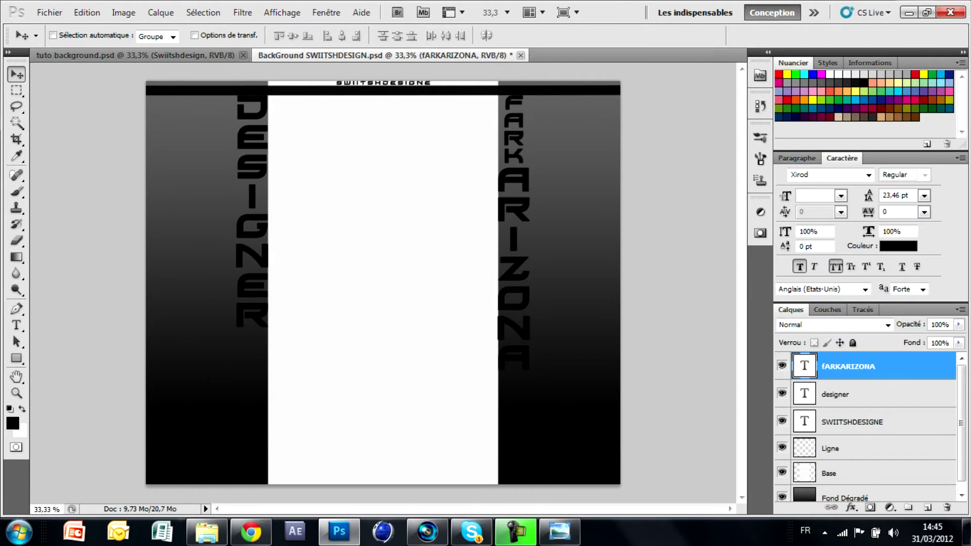
Step: Set the tracking of the vertical FARKARIZONA letters to -100
click(17, 325)
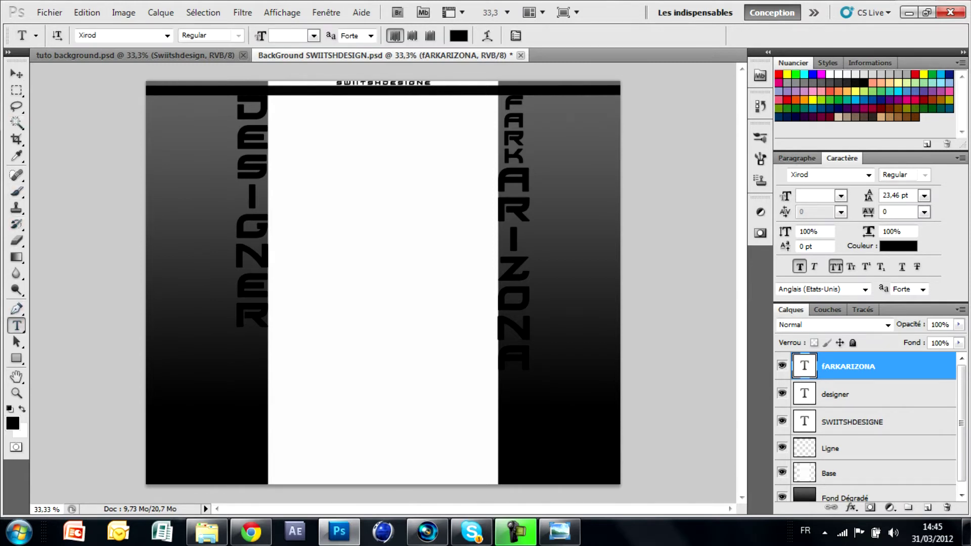
drag(514, 94, 513, 372)
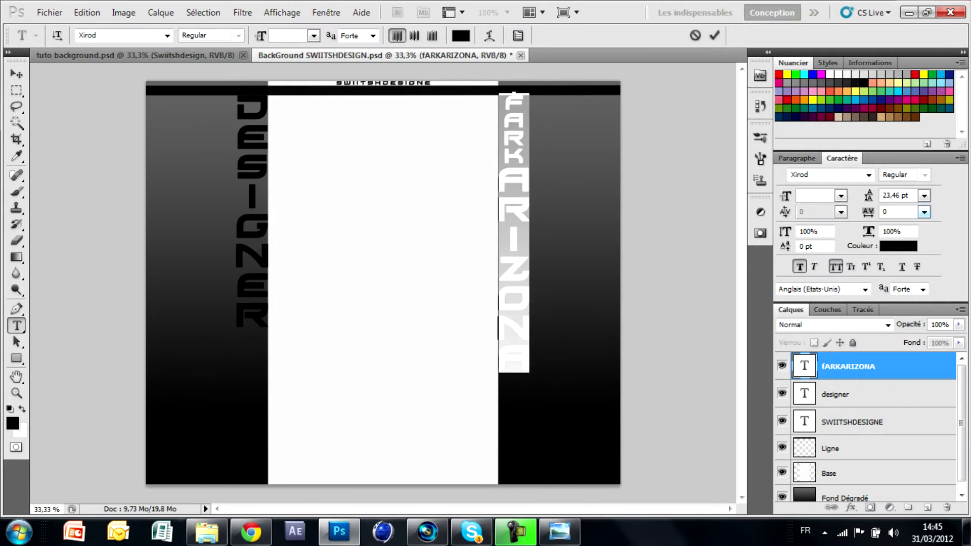
click(924, 212)
click(915, 225)
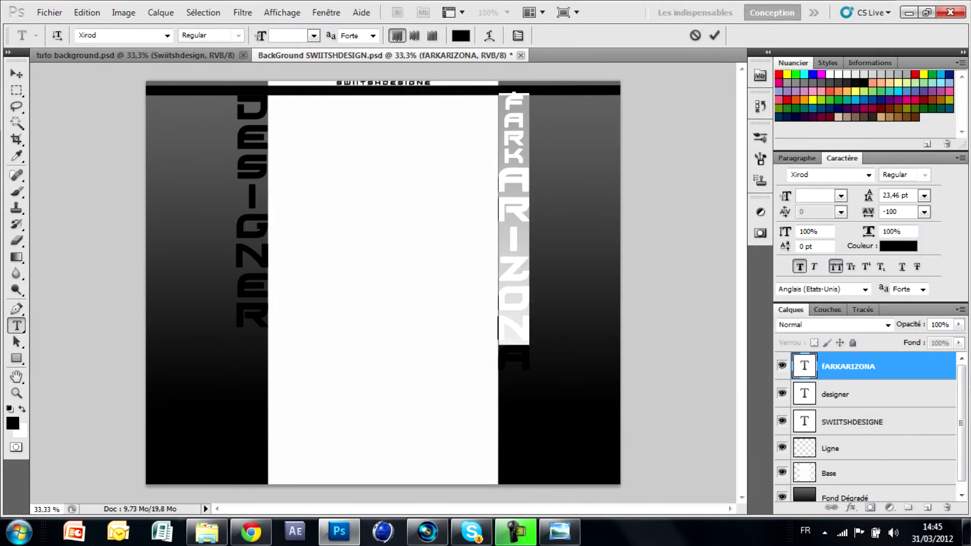
click(16, 74)
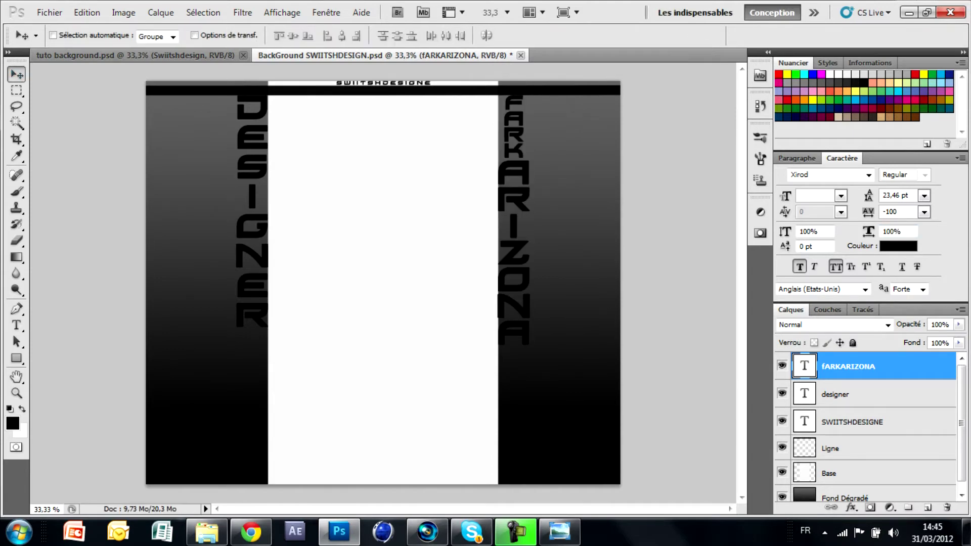
Step: Consult the reference image, then start placing a file and browse drive G: through Logiciel and PhotoShop to the Textures folder
click(559, 532)
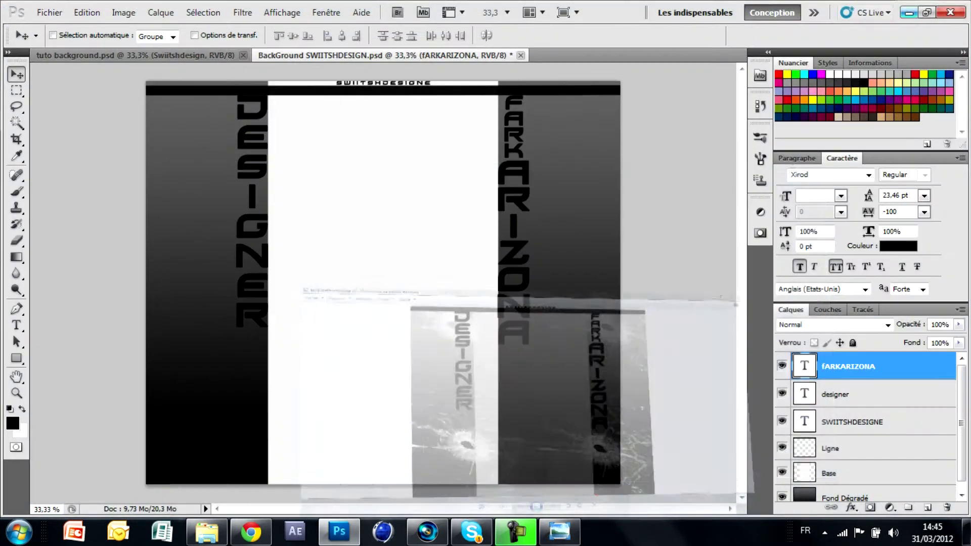
click(907, 6)
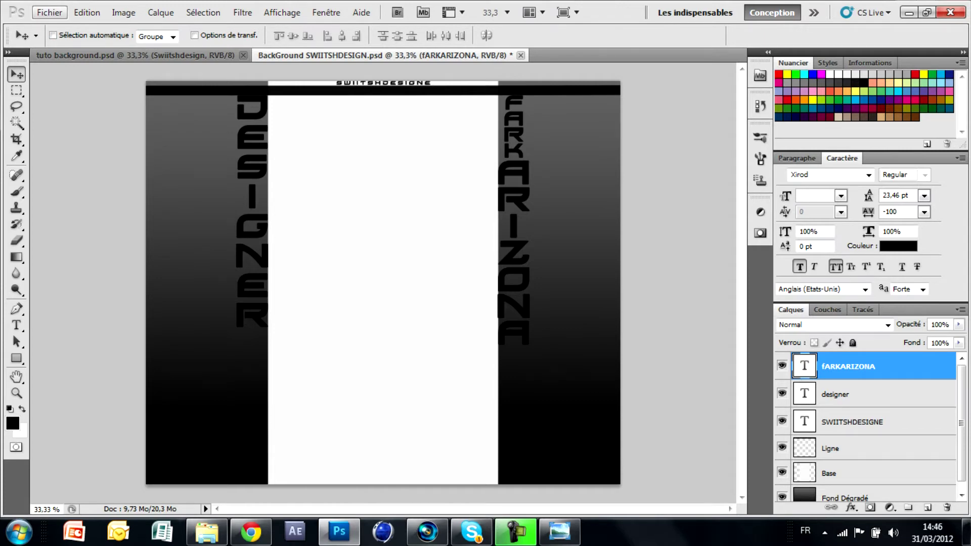
click(49, 13)
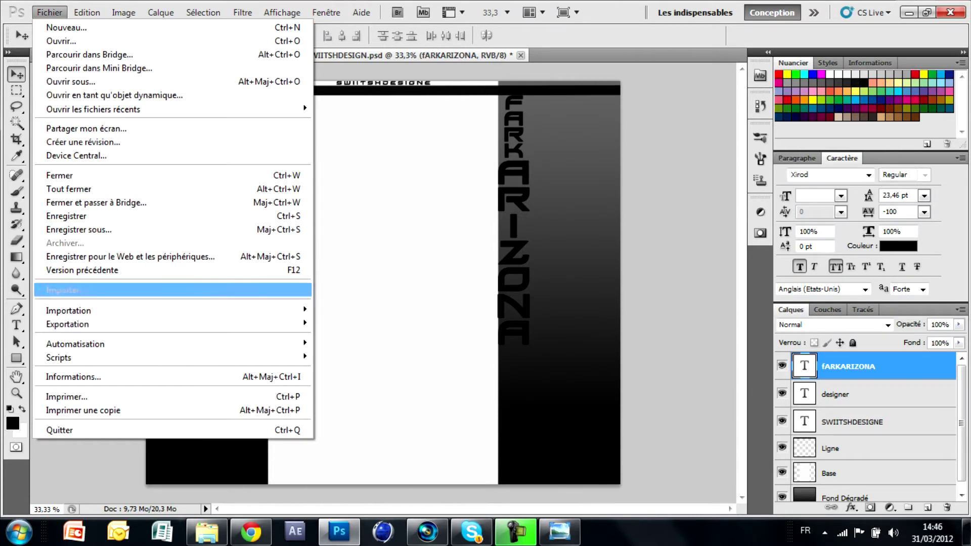
click(66, 289)
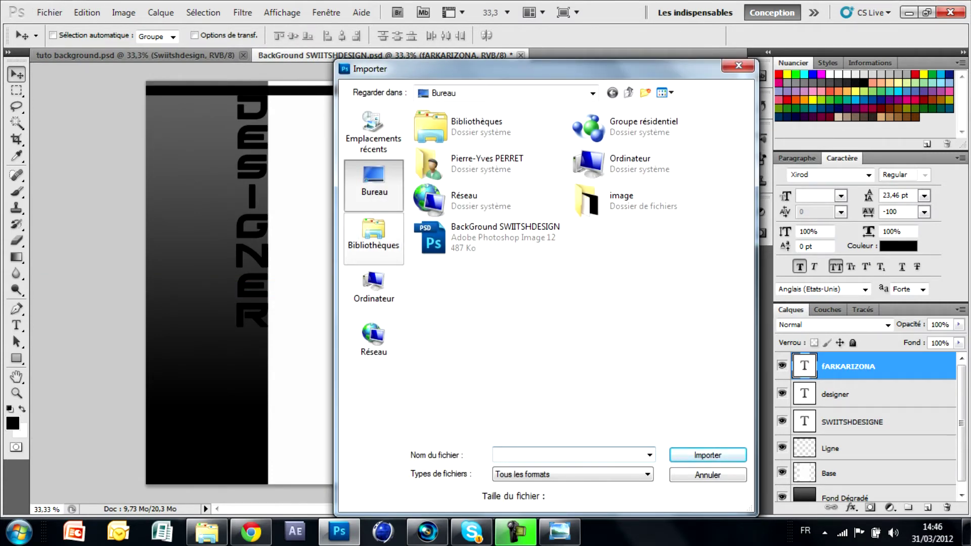
click(374, 286)
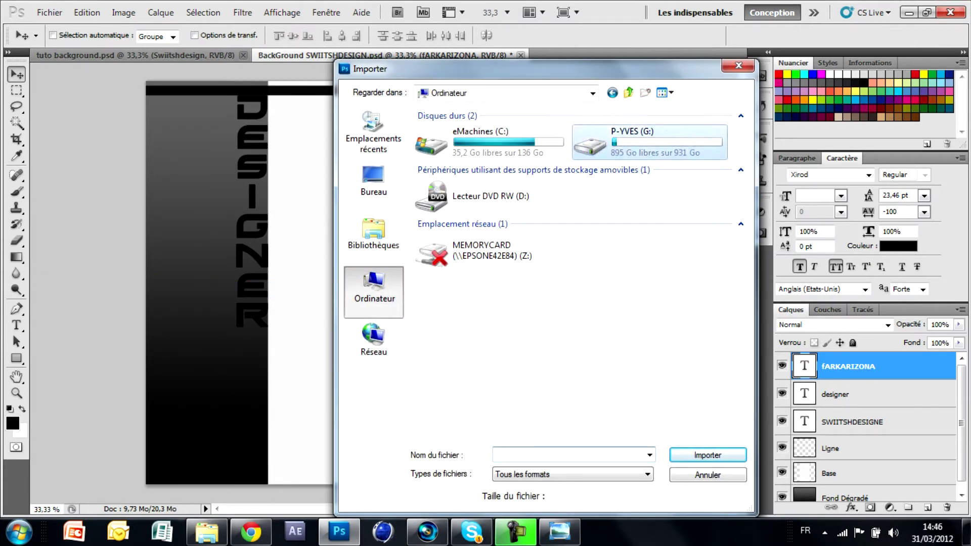
double_click(627, 138)
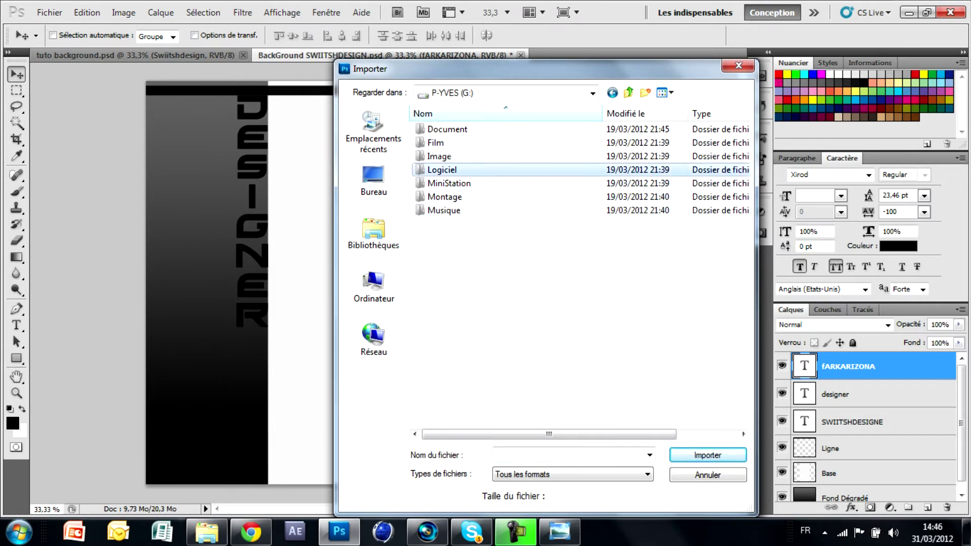
double_click(442, 170)
double_click(448, 291)
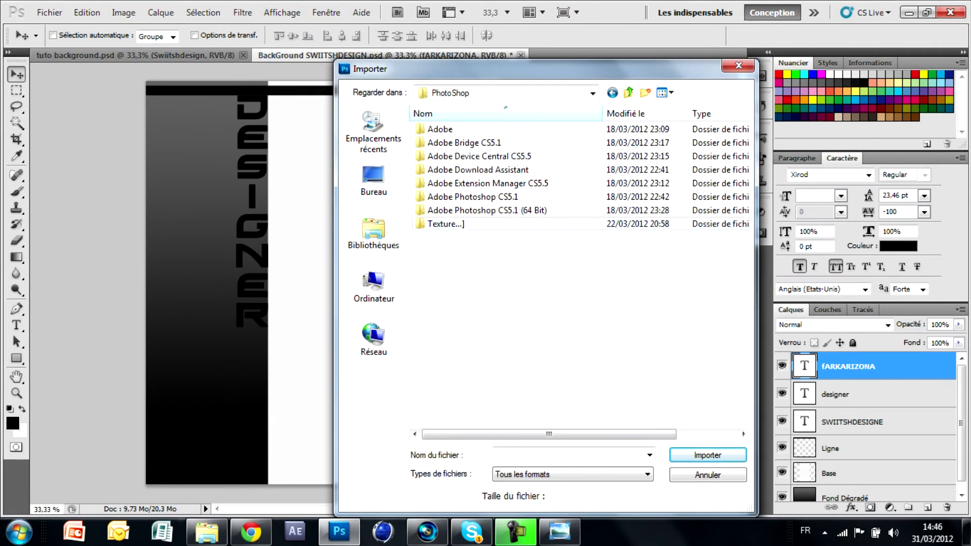
double_click(443, 213)
double_click(443, 264)
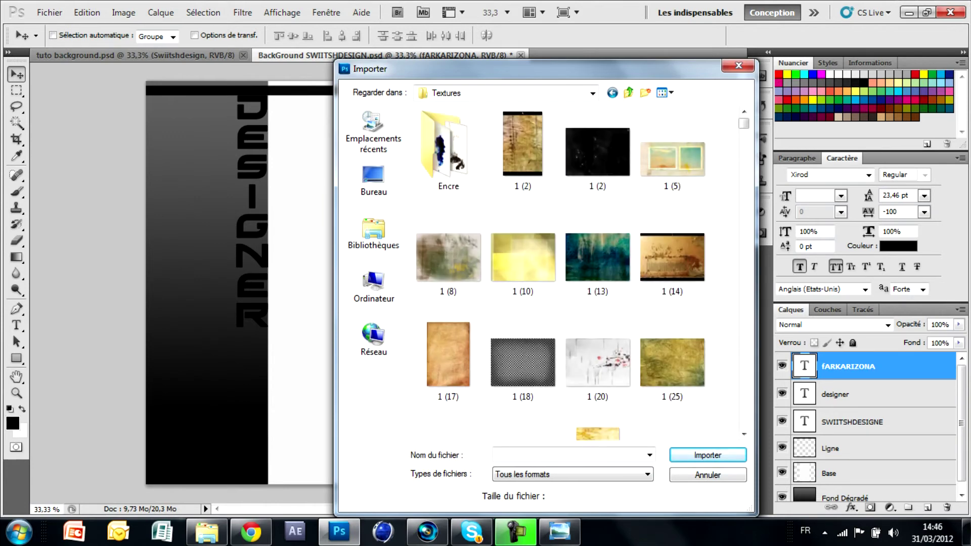
Step: Place the Windshield_Hole_09 texture in the document with its bullet hole over the upper part of the right dark band
drag(743, 123, 744, 388)
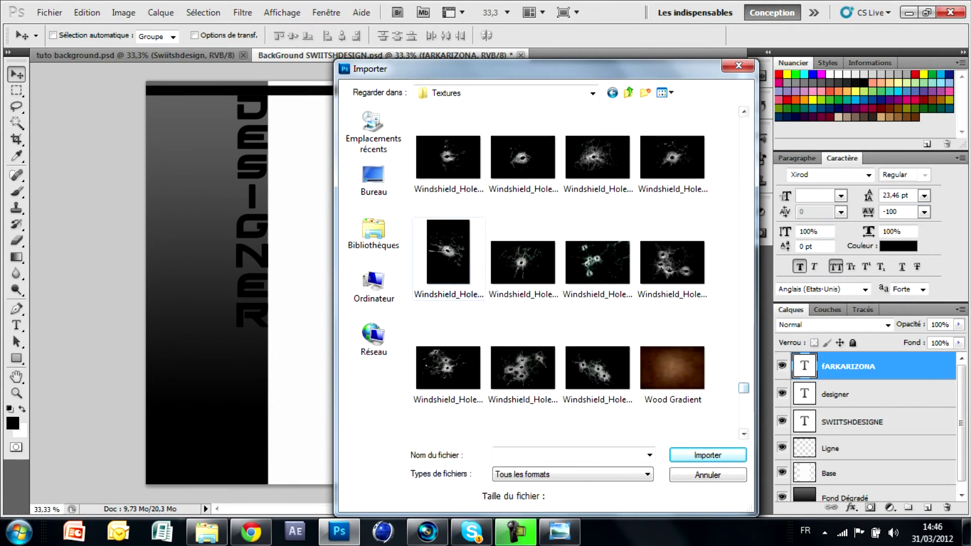
click(448, 258)
click(708, 455)
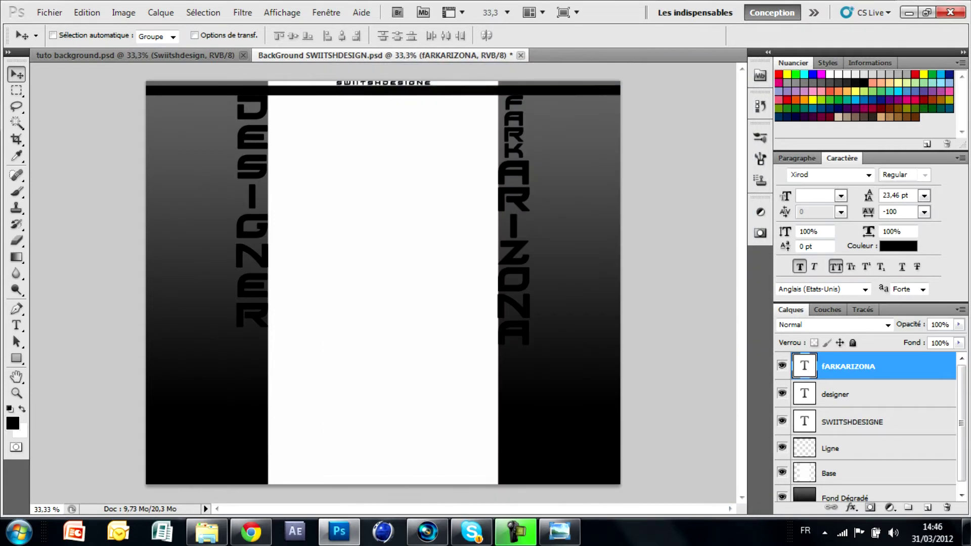
drag(383, 283, 557, 184)
key(Return)
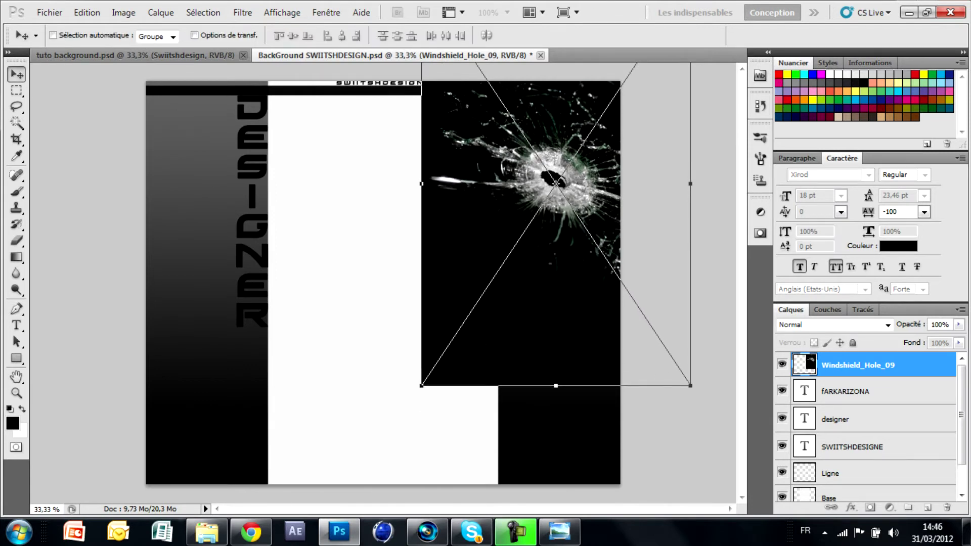
Step: Put the Windshield_Hole_09 layer directly above Fond Dégradé, set its blend mode to Superposition and shift the hole up-left behind the FARK letters
drag(864, 366, 864, 475)
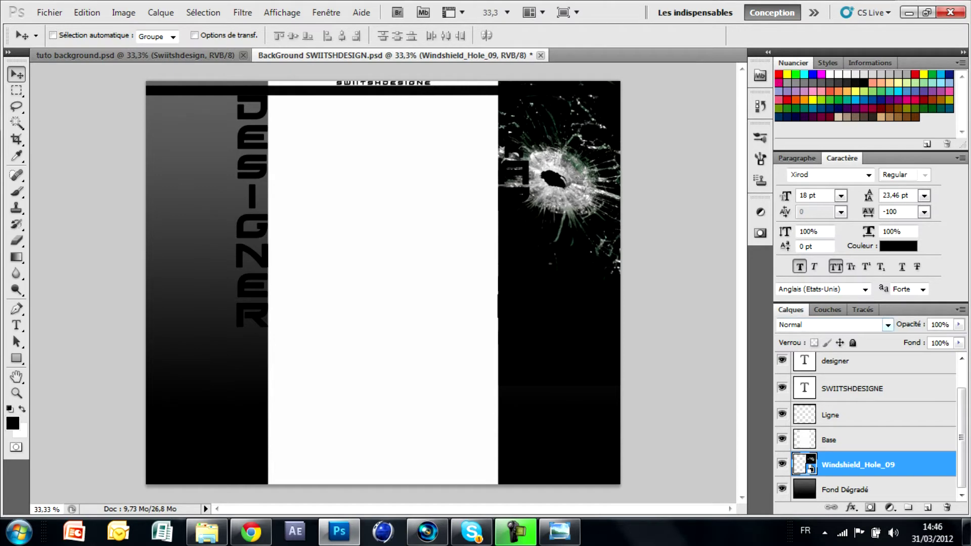
click(832, 325)
click(810, 119)
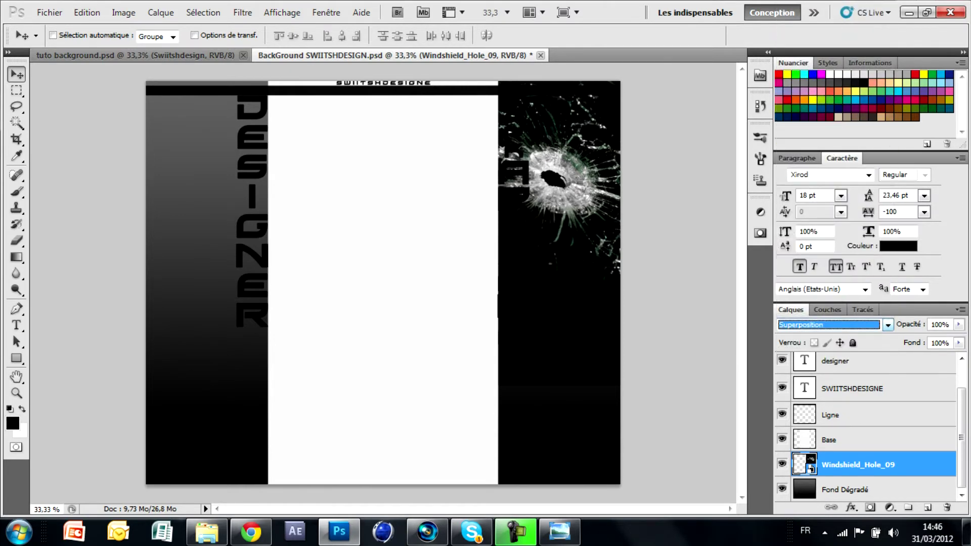
drag(553, 179, 519, 136)
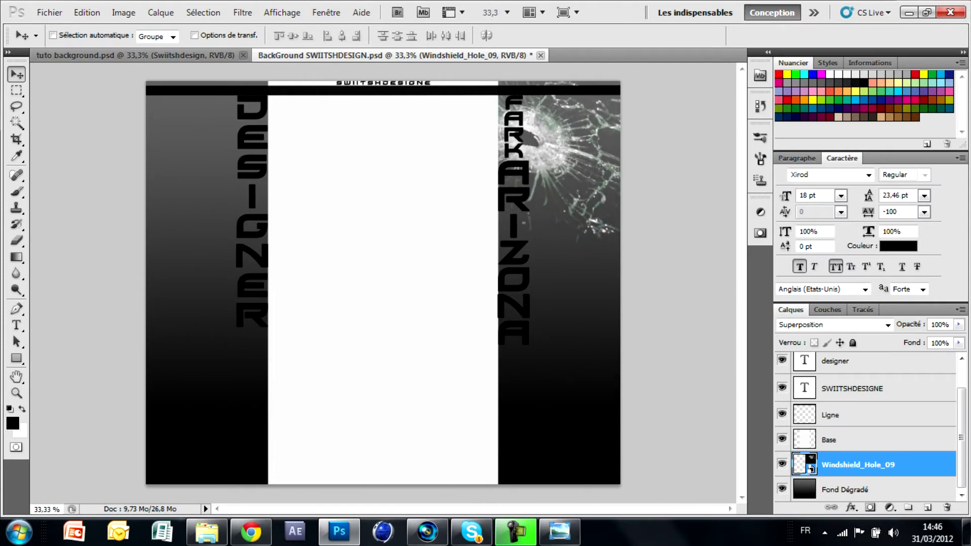
Step: Place a second copy of the Windshield_Hole_09 texture directly above the first one in the layer stack
click(49, 13)
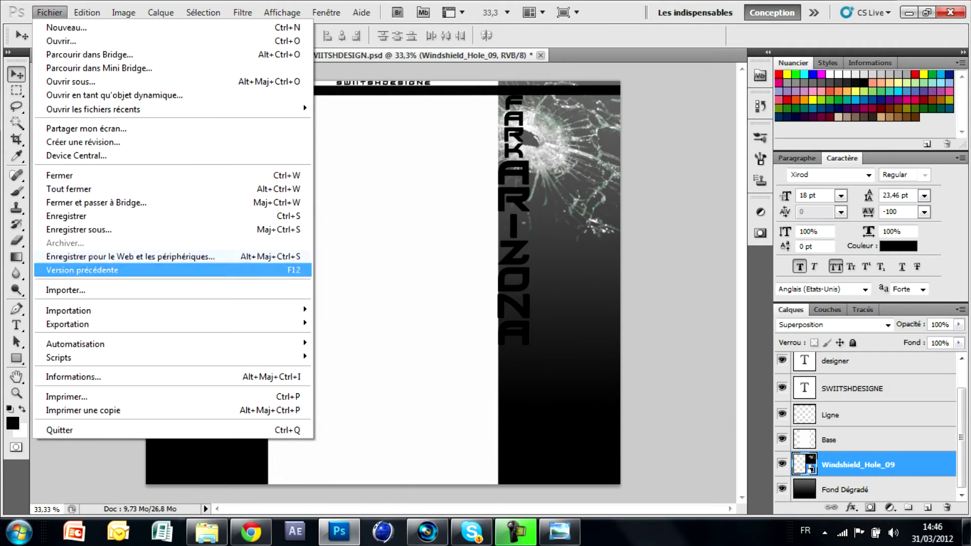
click(66, 290)
drag(744, 123, 743, 388)
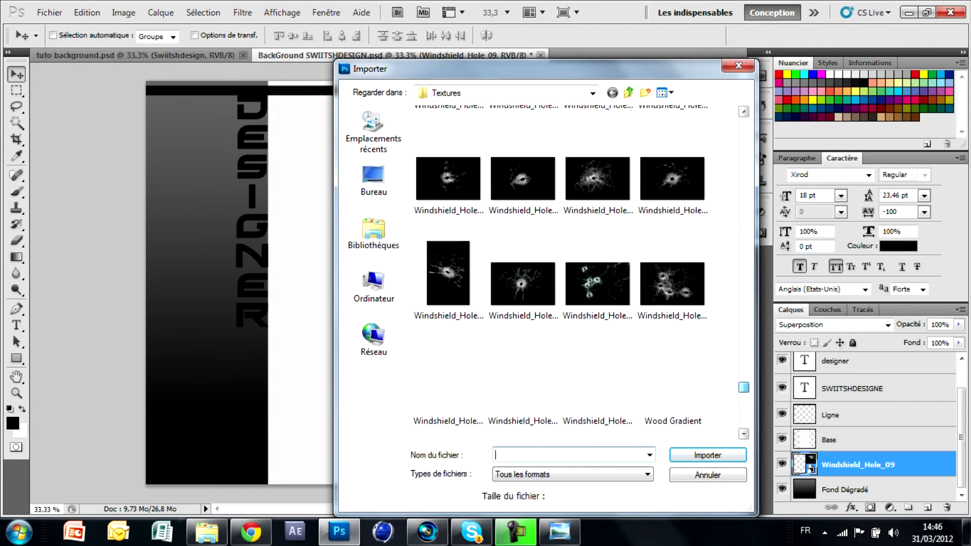
click(448, 274)
click(707, 455)
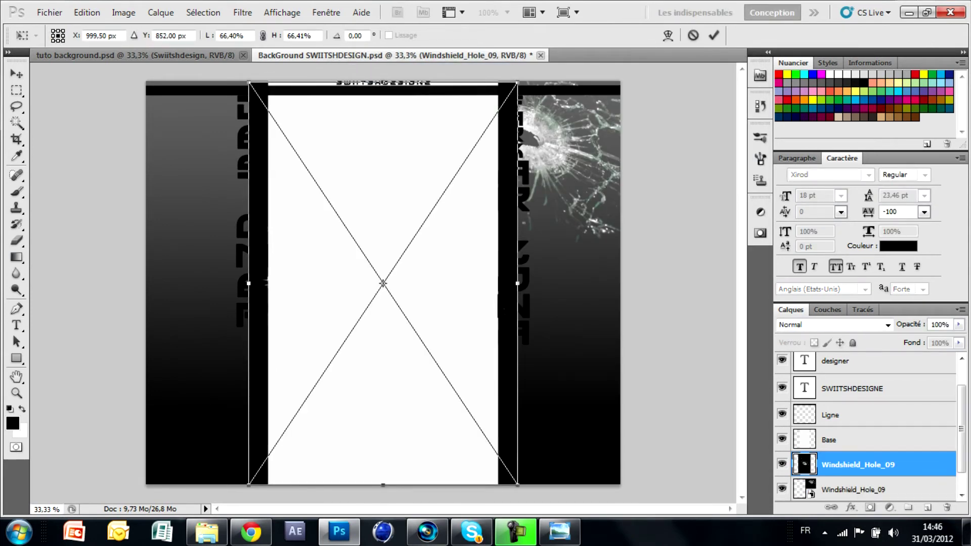
Step: Position the second texture over the left dark band behind the designer text, centred at about X 449 px, Y 260 px
drag(383, 283, 236, 150)
drag(373, 355, 478, 149)
drag(334, 379, 248, 66)
drag(210, 392, 101, 352)
drag(213, 202, 254, 219)
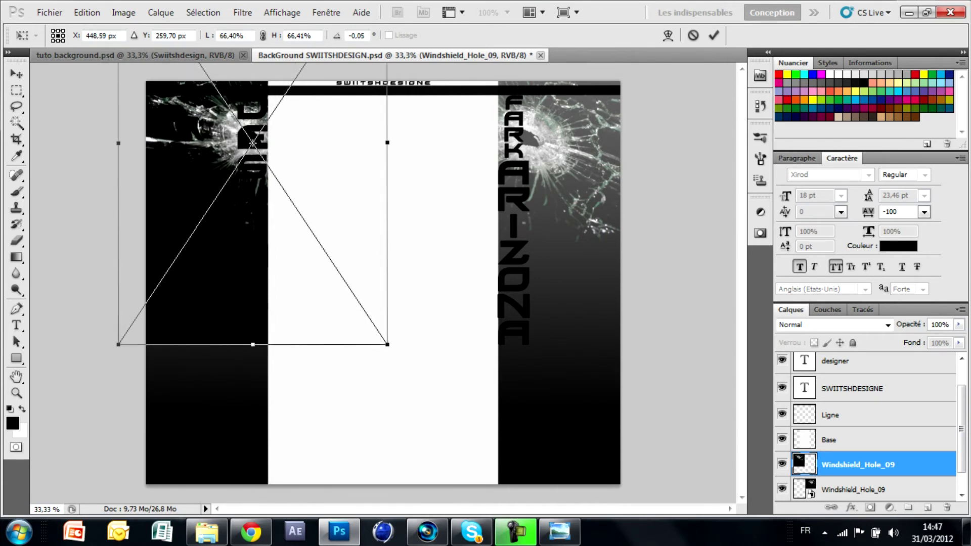
key(Return)
Step: Set the second Windshield_Hole_09 layer's blend mode to Superposition and shift it slightly up and left beside the designer text
key(shift+alt+s)
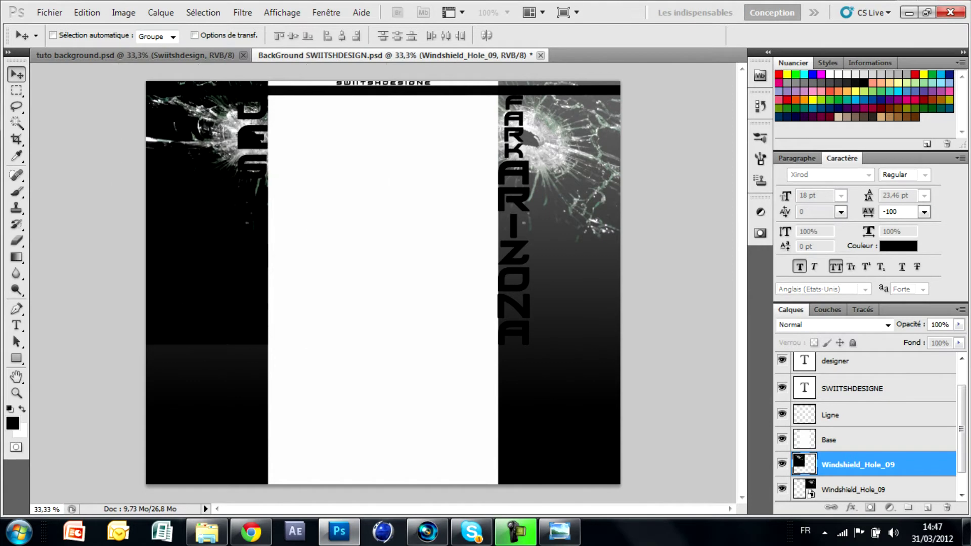
click(889, 325)
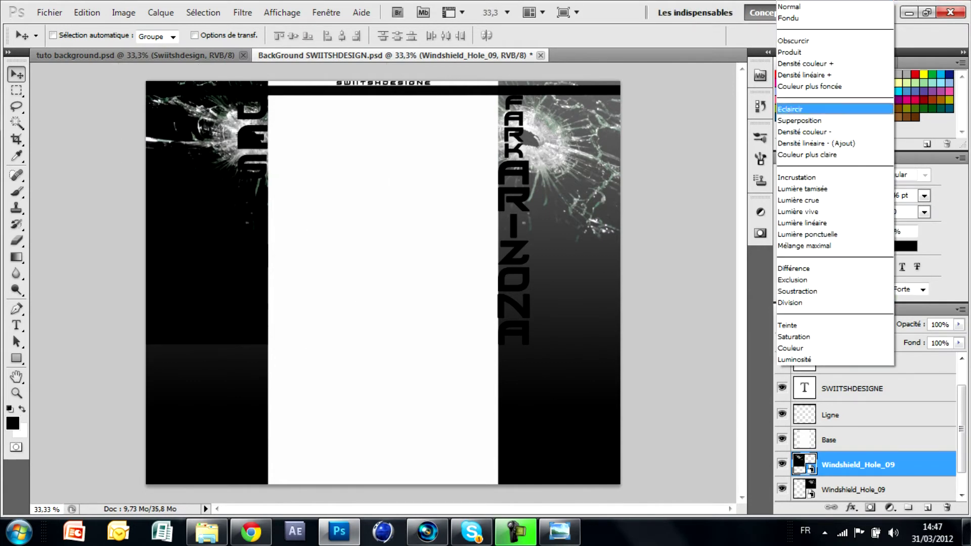
click(809, 120)
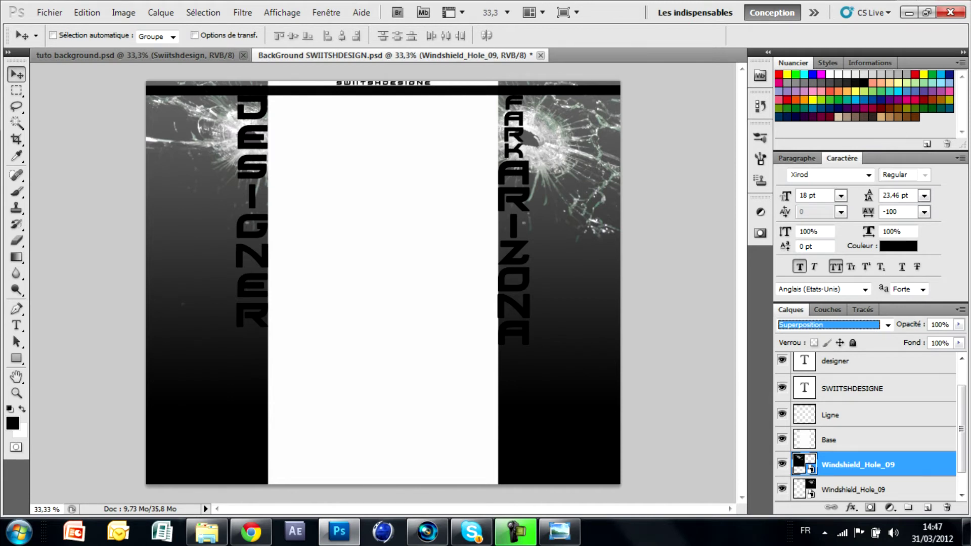
drag(212, 167, 197, 161)
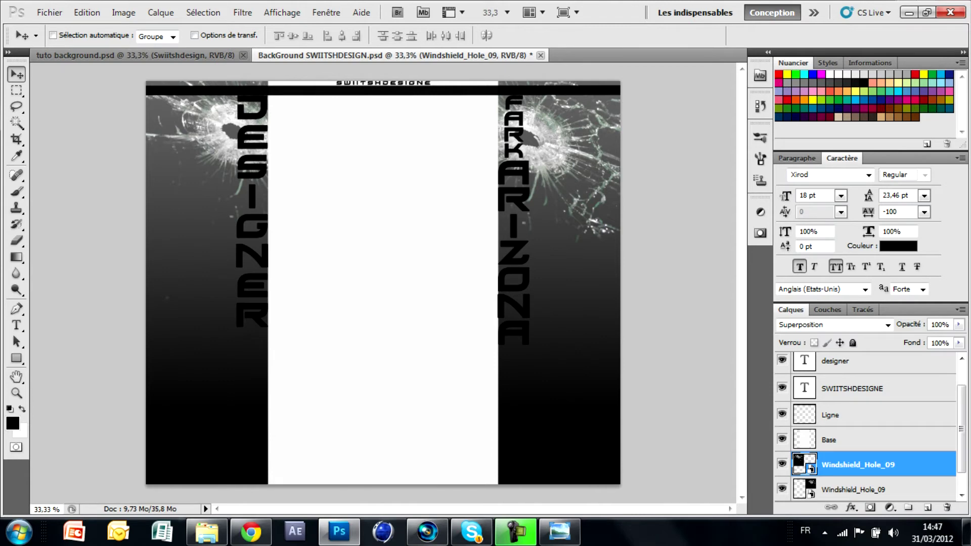
Step: Save the document on the desktop as a Photoshop file named TUTO BACKGROUND with maximised compatibility
click(49, 12)
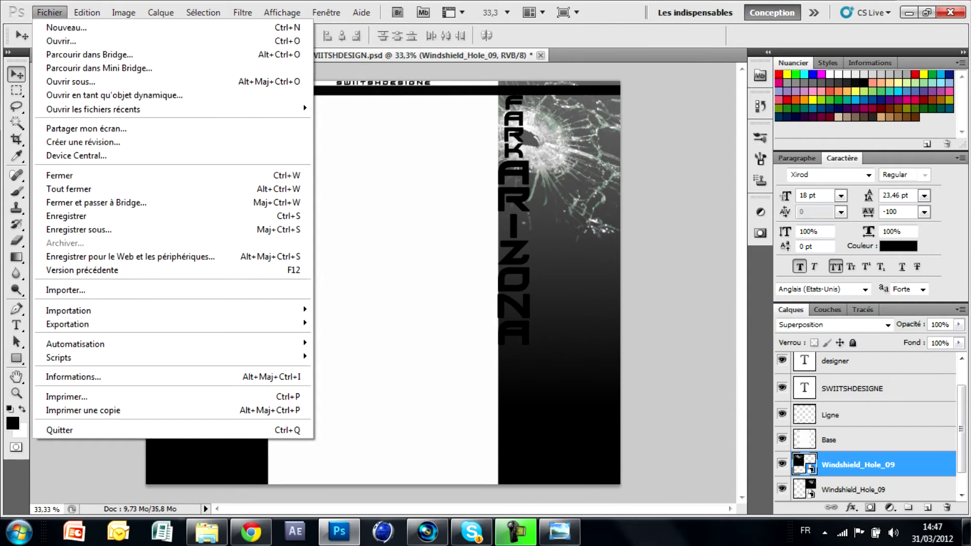
click(76, 230)
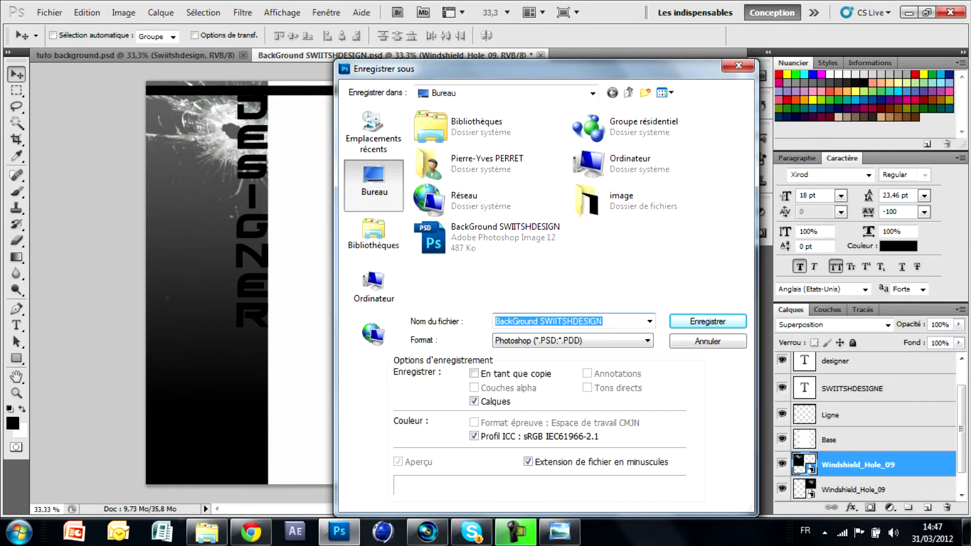
text(TUTO BACKGROUND)
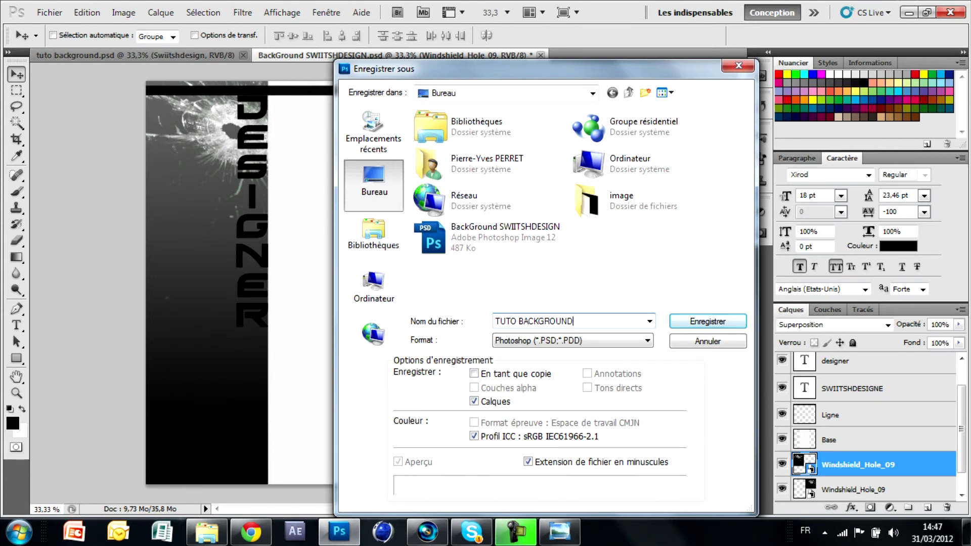
key(Return)
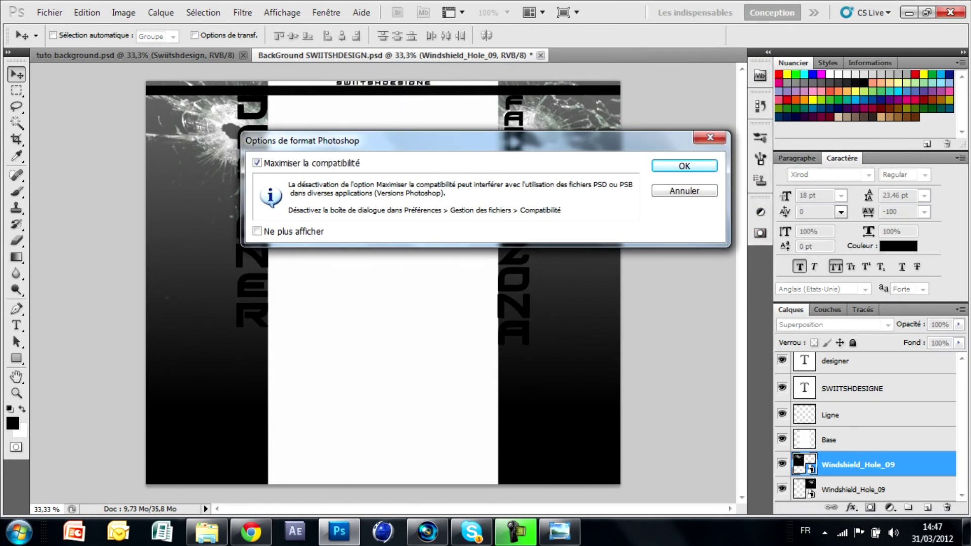
key(Return)
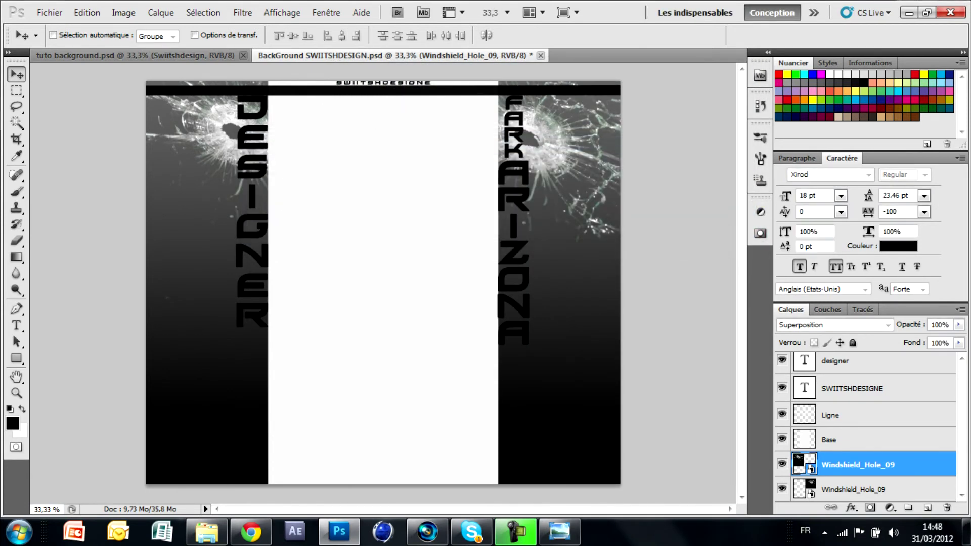
Step: Save a JPEG copy named TUTO BACKGROUND on the desktop at quality 10 with the optimised baseline format
click(49, 12)
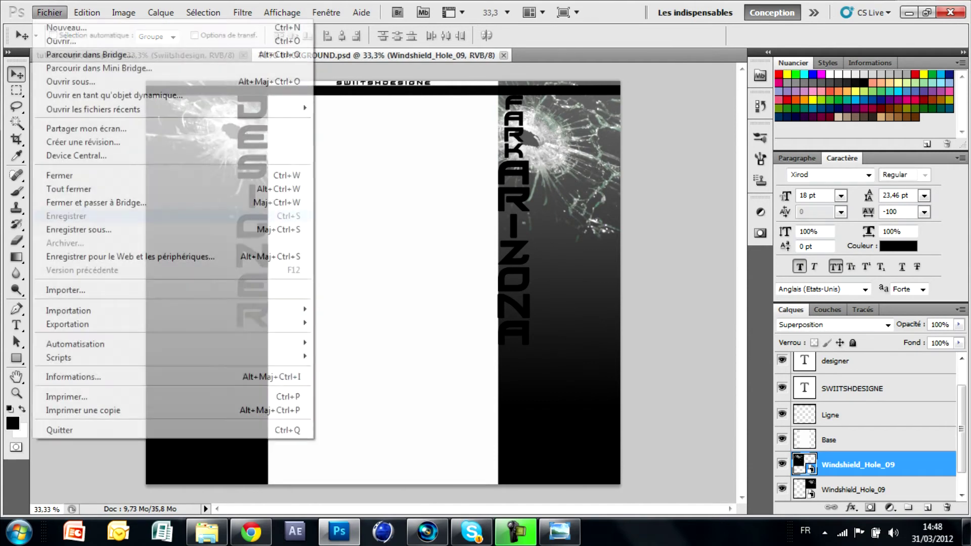
key(Down)
key(Down)
key(Down)
key(Return)
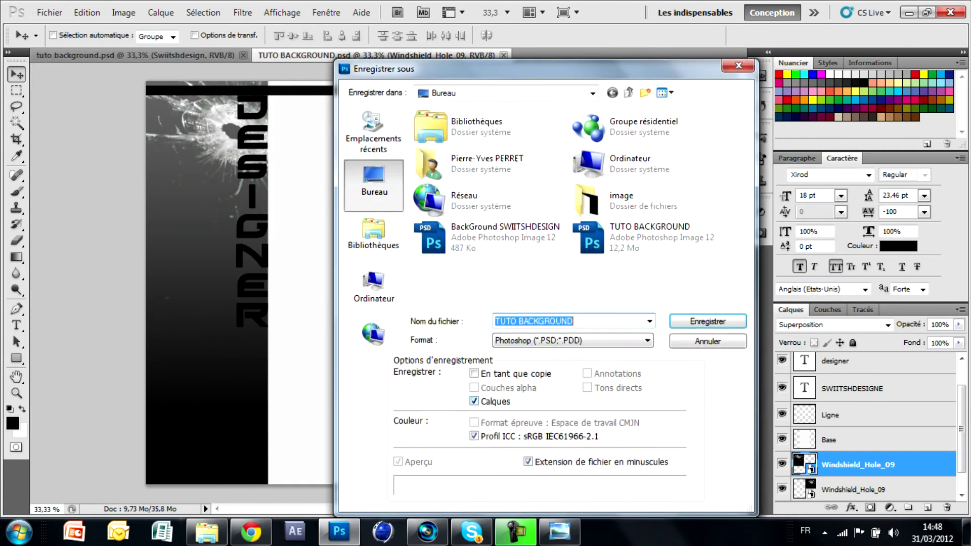
click(572, 341)
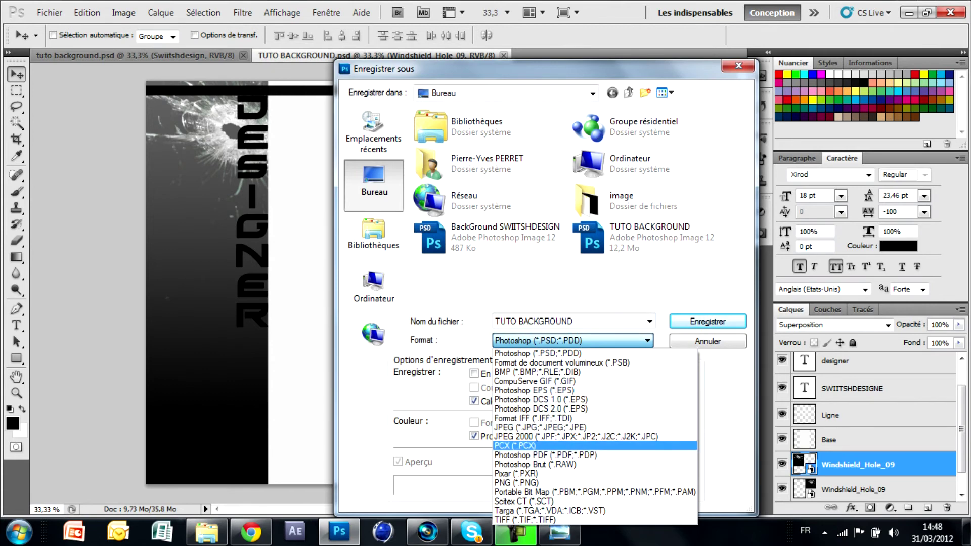
click(573, 427)
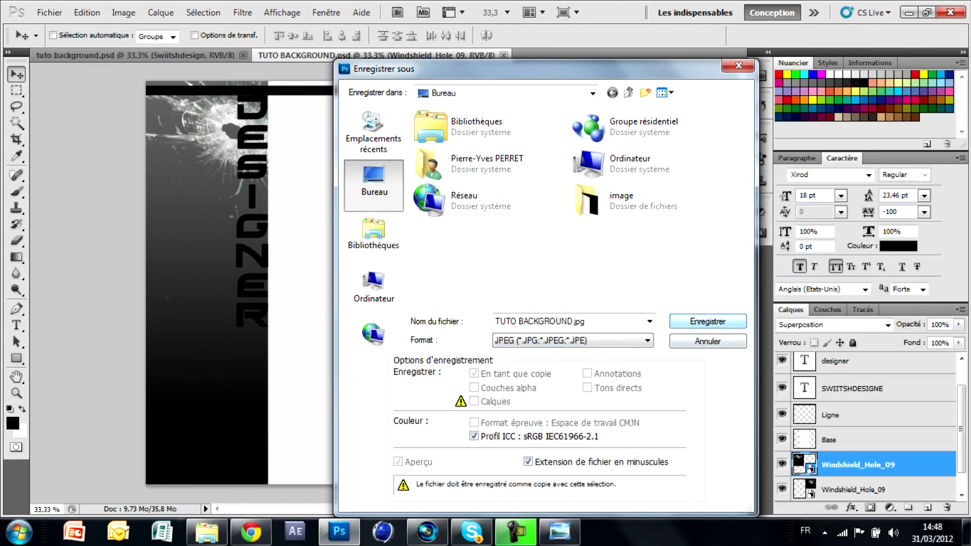
key(Return)
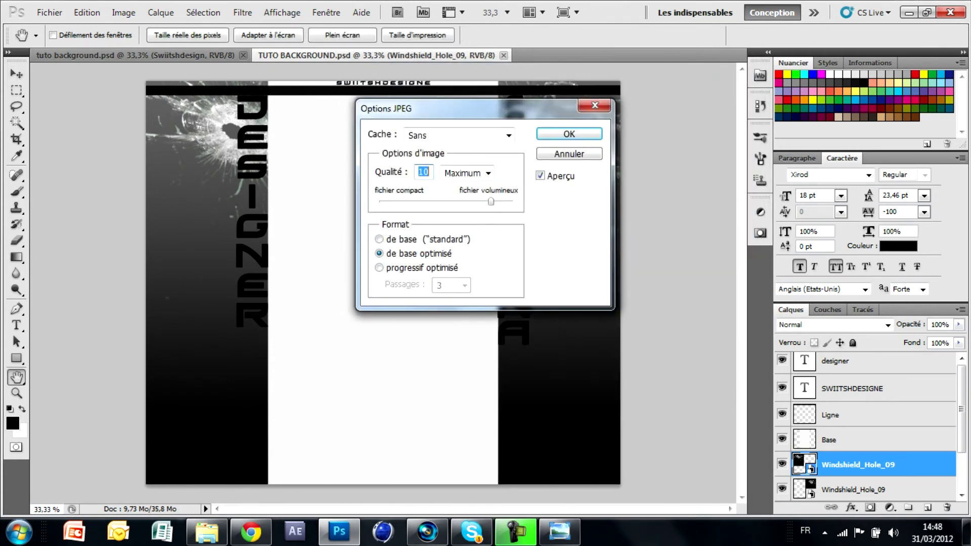
key(Return)
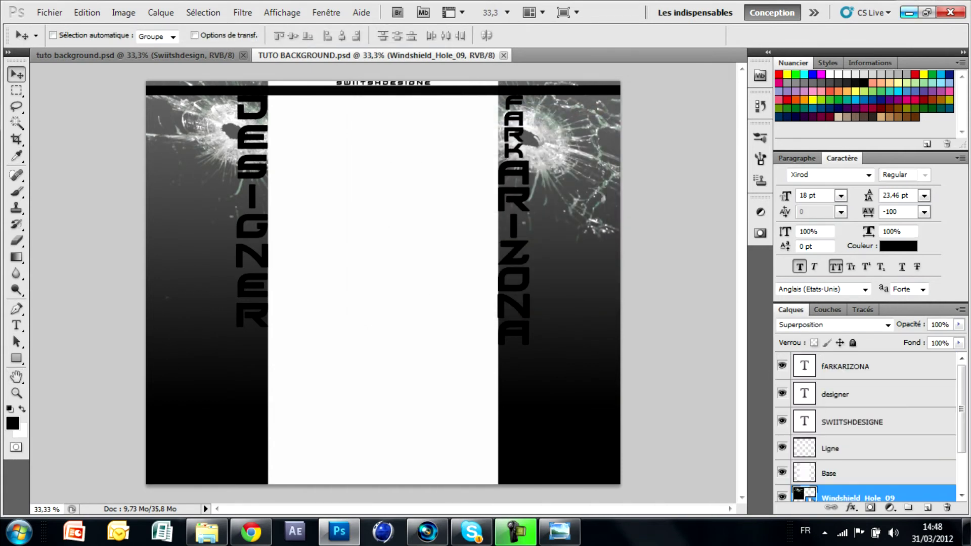
Step: Switch to the desktop and delete the TUTO BACKGROUND Photoshop file, keeping the JPEG copy
click(909, 12)
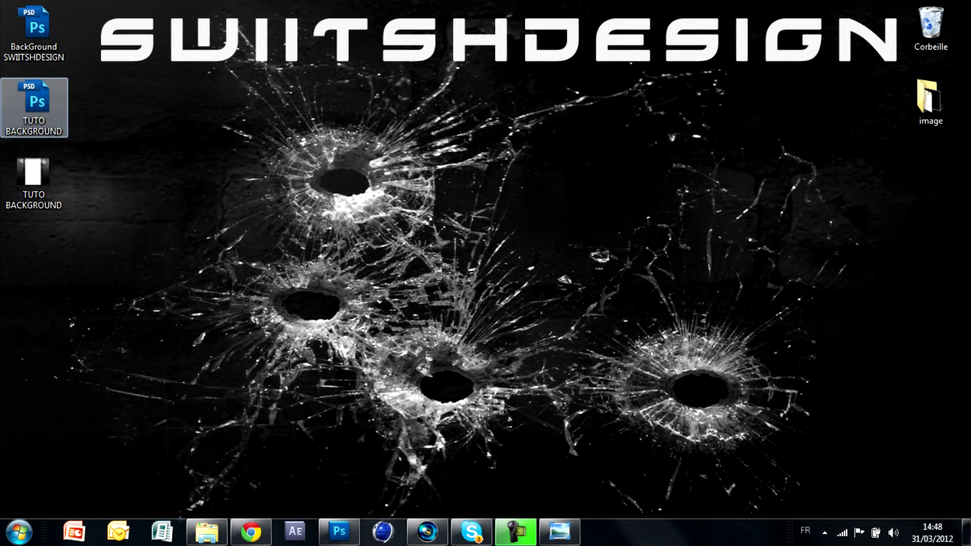
drag(34, 101, 241, 27)
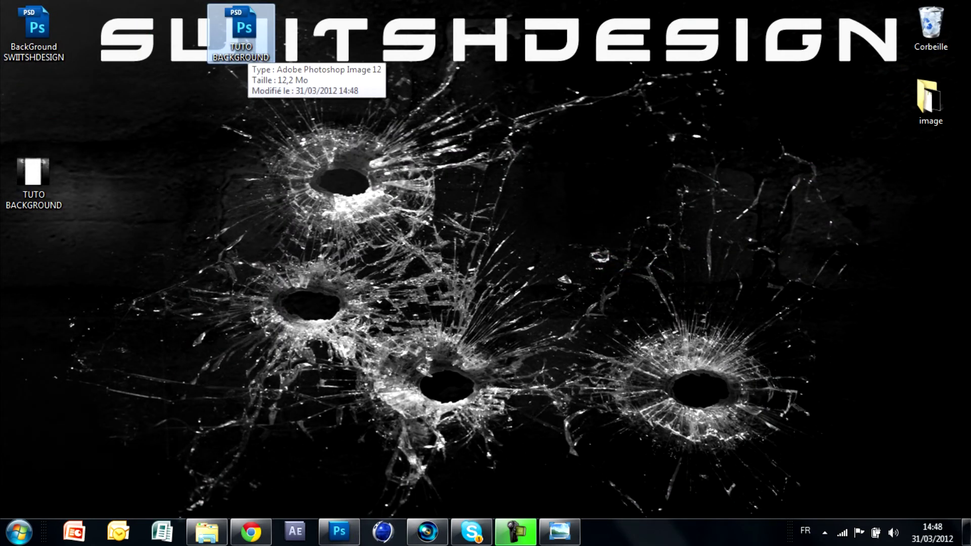
key(Delete)
key(Return)
key(Down)
Step: Move the TUTO BACKGROUND JPEG to a free area of the desktop and view it in the Windows photo viewer
drag(34, 180, 375, 113)
double_click(378, 106)
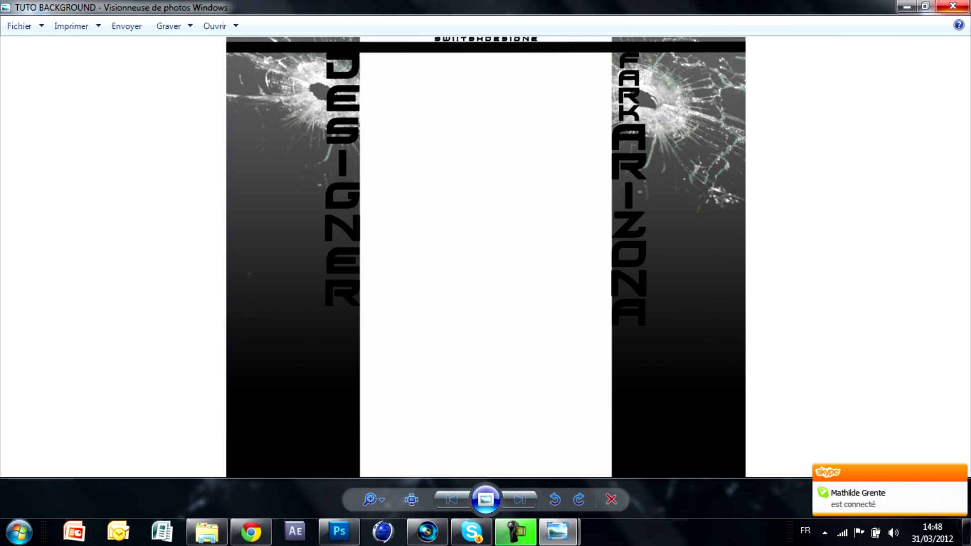
click(953, 5)
mouse_move(378, 101)
mouse_down()
mouse_move(354, 167)
mouse_move(378, 109)
mouse_up()
Step: Switch to the YouTube channel editor in Chrome and upload the TUTO BACKGROUND JPEG as the channel's Arrière-plan image
mouse_move(250, 532)
click(250, 457)
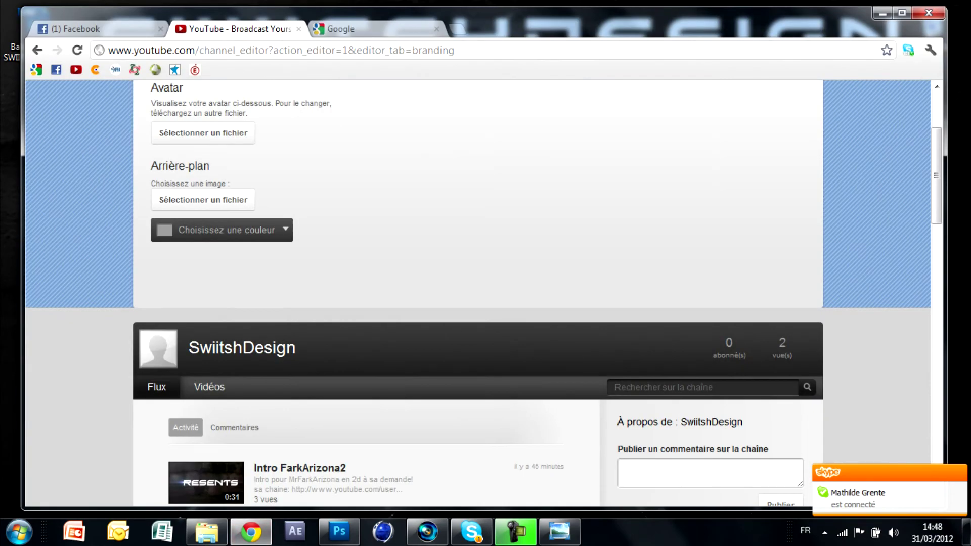
drag(936, 176, 936, 292)
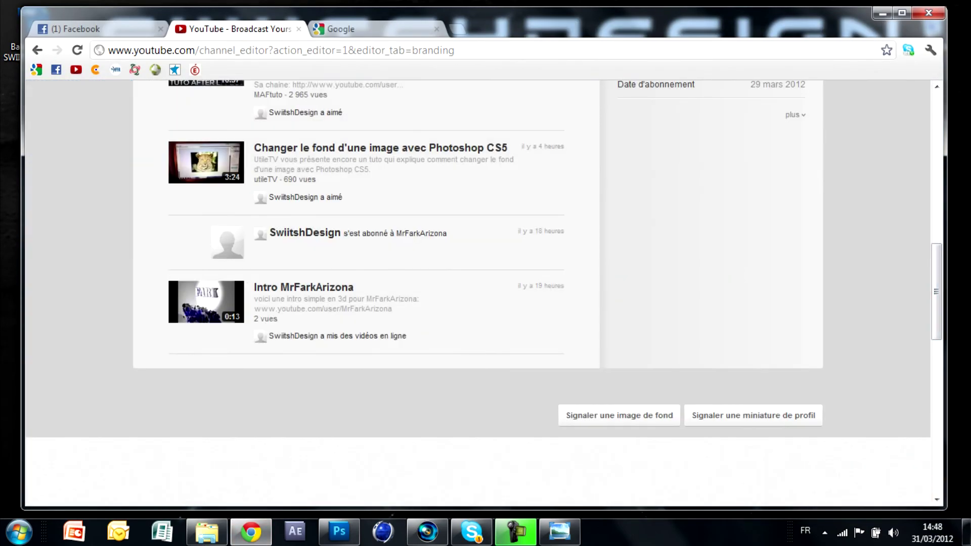
scroll(478, 293, up, 10)
scroll(478, 293, down, 4)
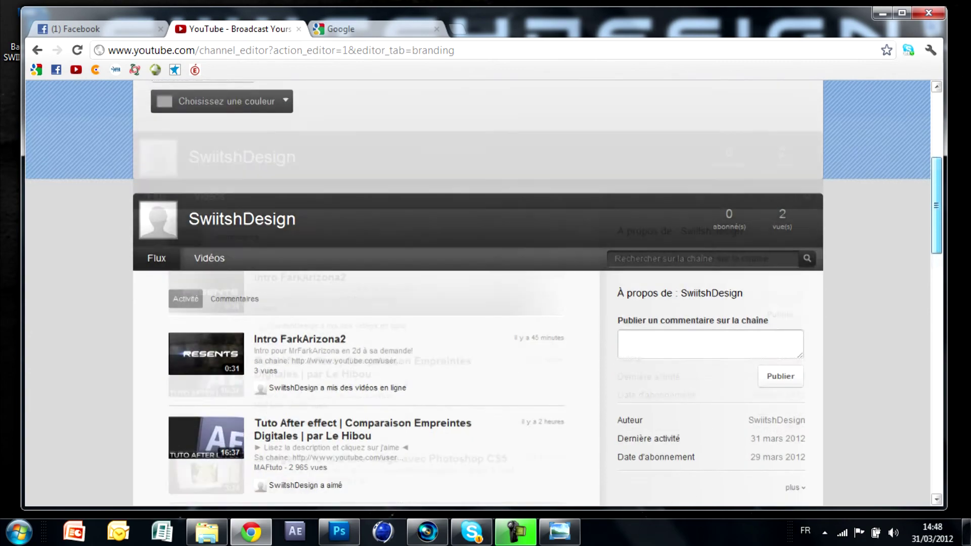
scroll(478, 294, up, 5)
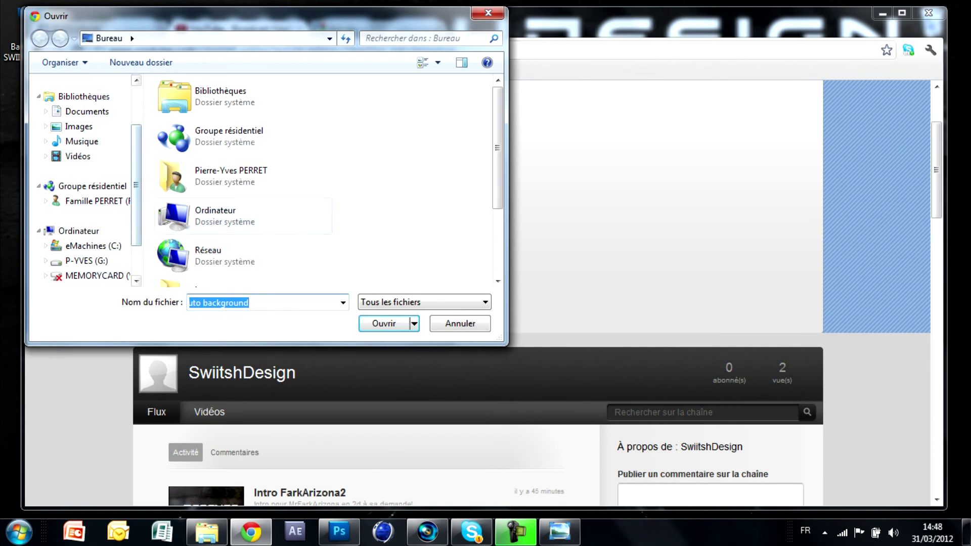
drag(497, 148, 497, 212)
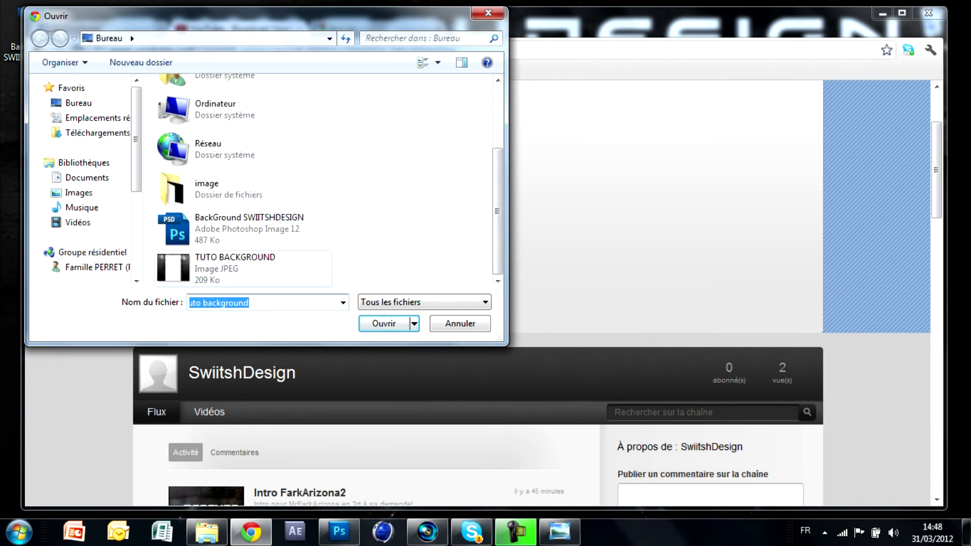
click(243, 269)
key(Return)
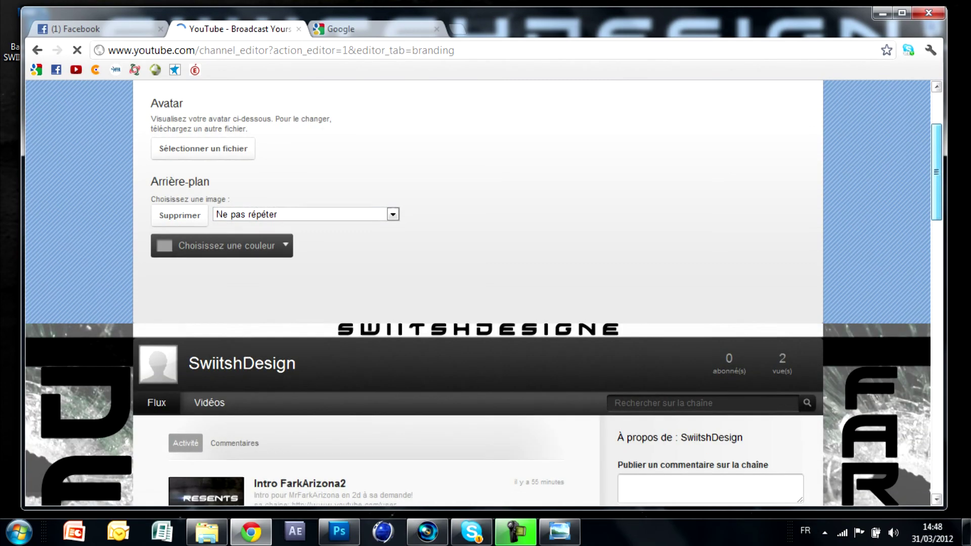
Step: Examine how the uploaded background's title, side texts and glass textures fit around the channel page content
scroll(483, 294, down, 10)
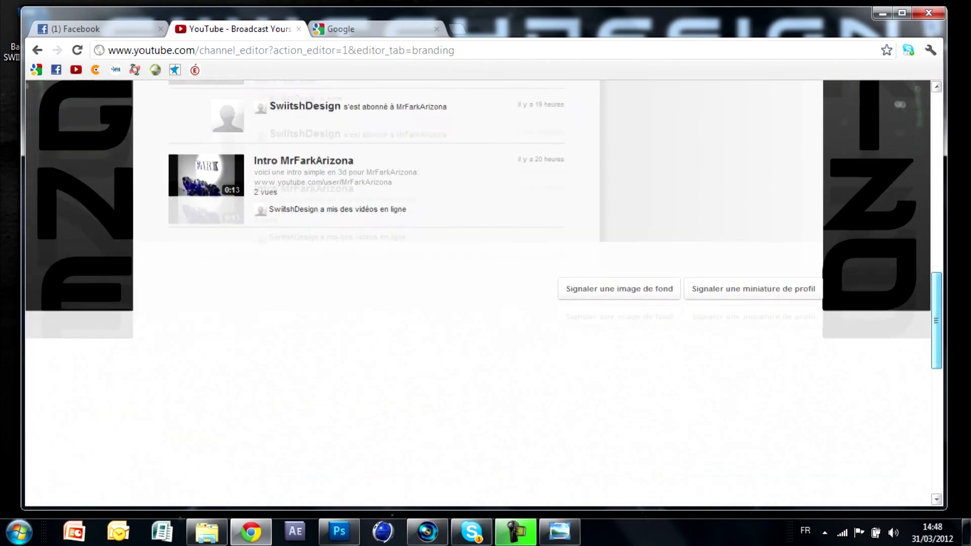
scroll(483, 293, down, 5)
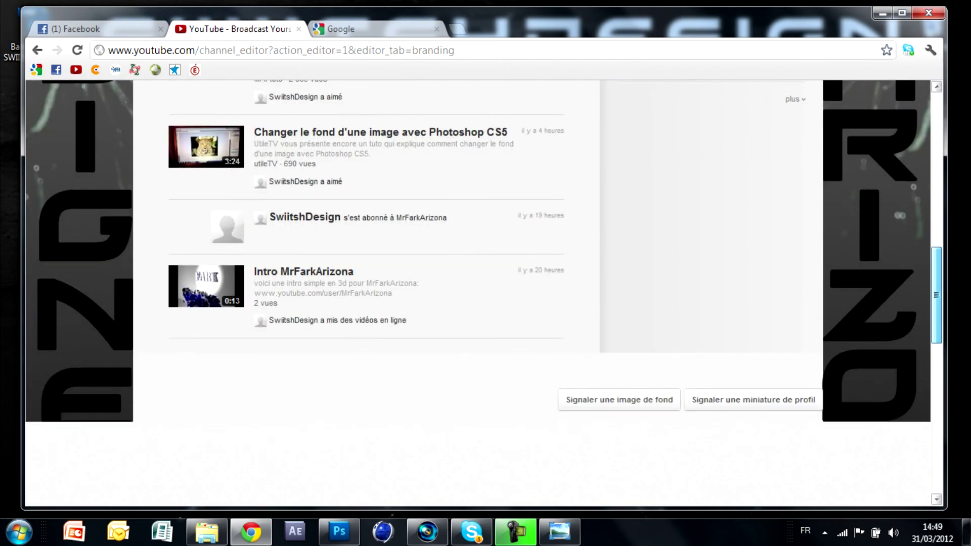
scroll(483, 293, up, 6)
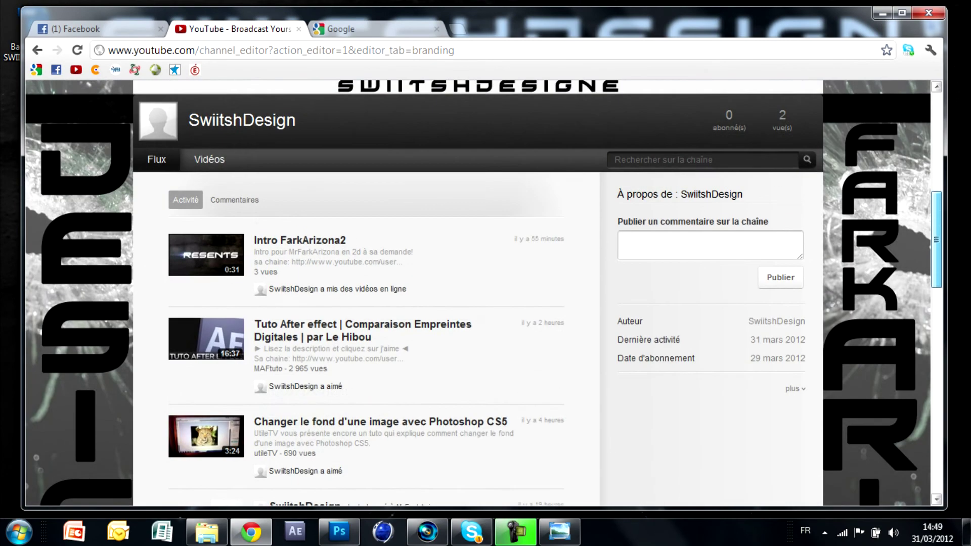
scroll(483, 293, down, 1)
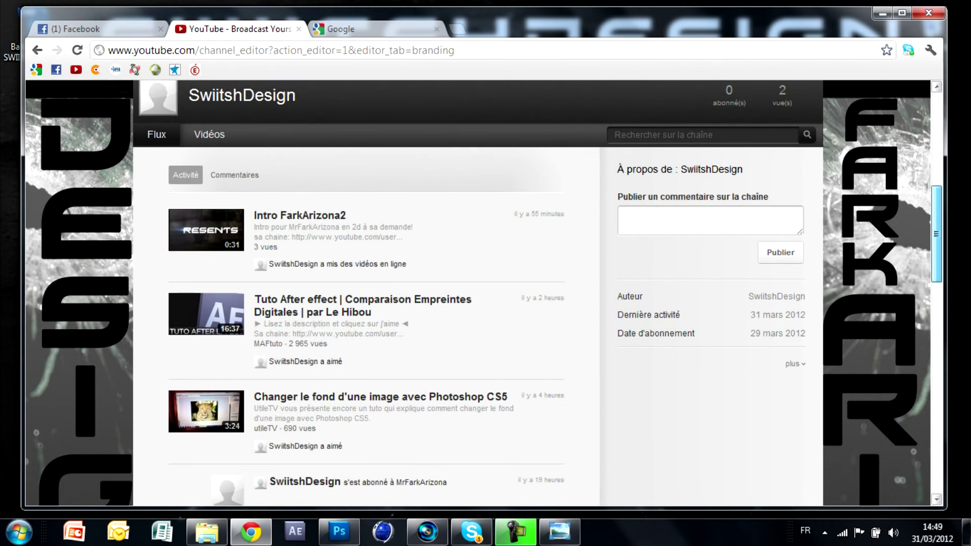
scroll(483, 293, down, 5)
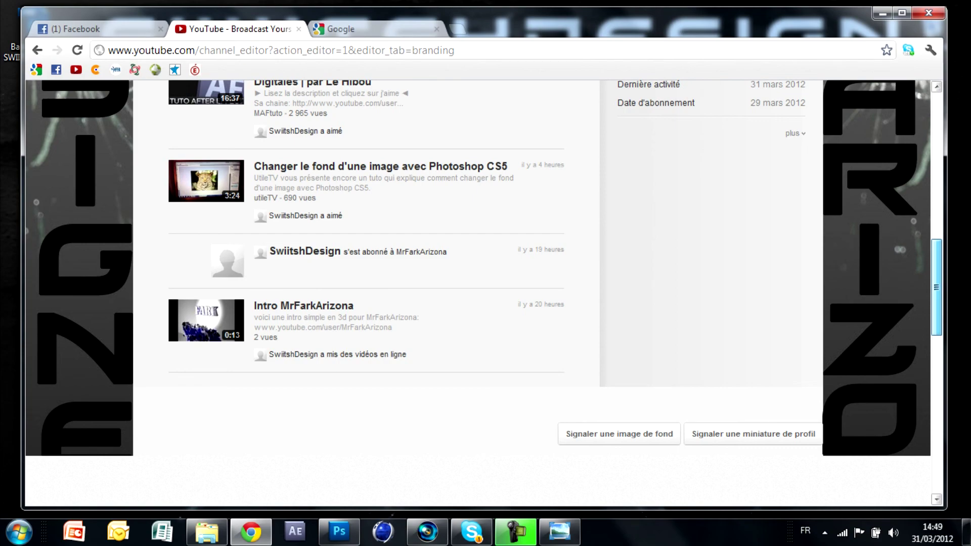
scroll(478, 293, up, 12)
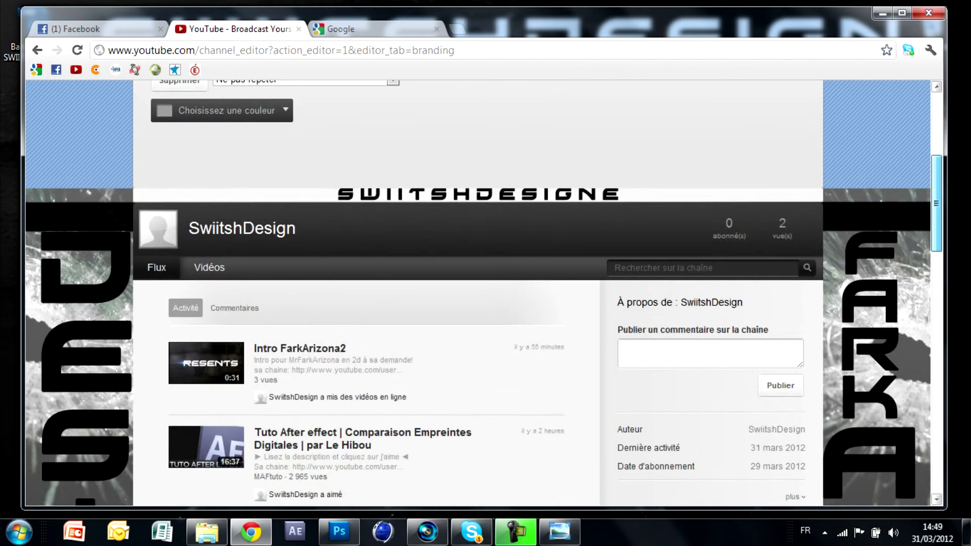
scroll(478, 294, down, 10)
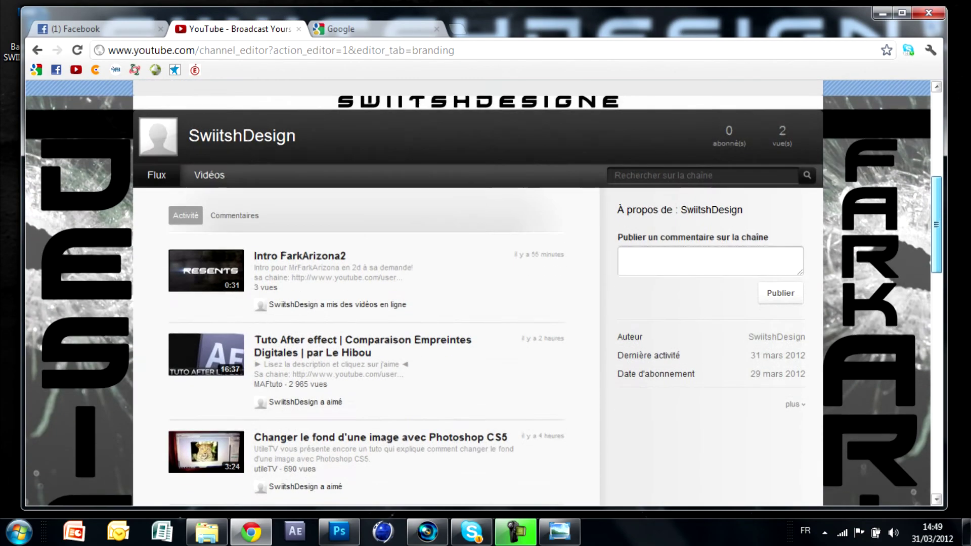
scroll(478, 293, up, 2)
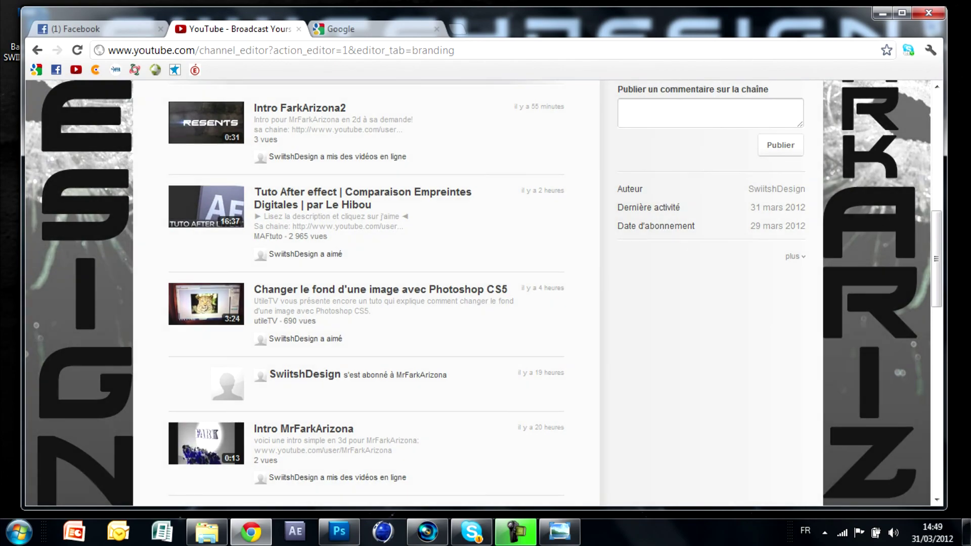